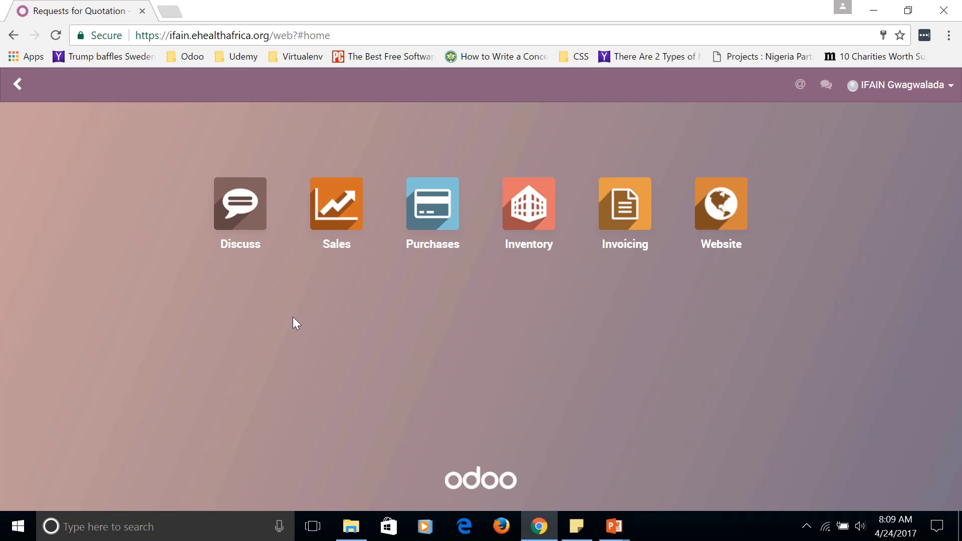
- Open the Purchases application and look over its purchasing and control options
{"action": "left_click", "coordinate": [432, 219]}
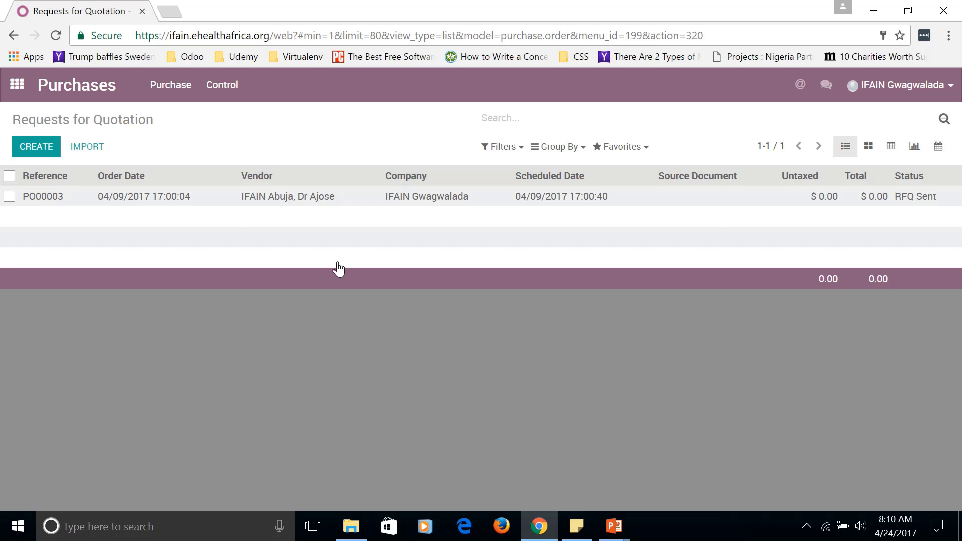
{"action": "left_click", "coordinate": [182, 95]}
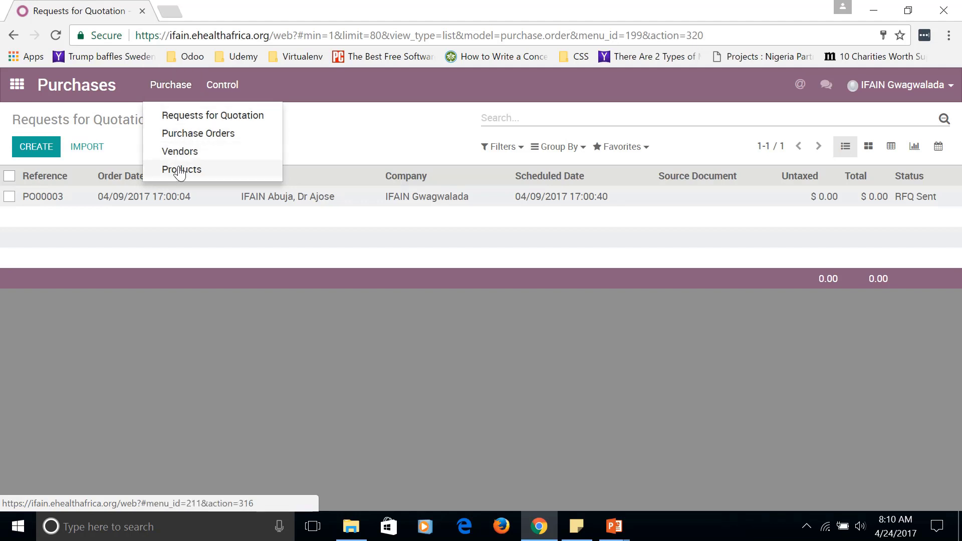
{"action": "left_click", "coordinate": [217, 93]}
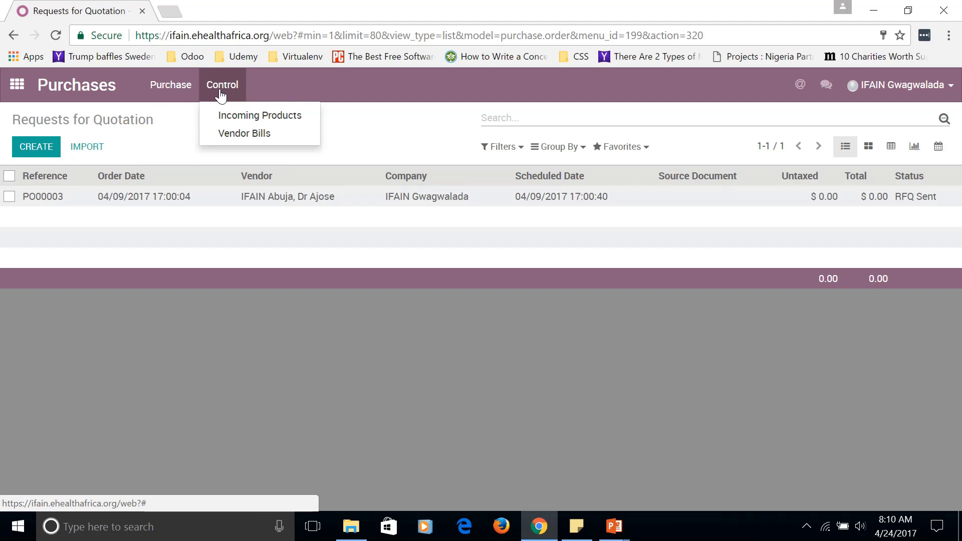
- View the vendors list in a separate browser tab and close that tab
{"action": "left_click", "coordinate": [186, 97]}
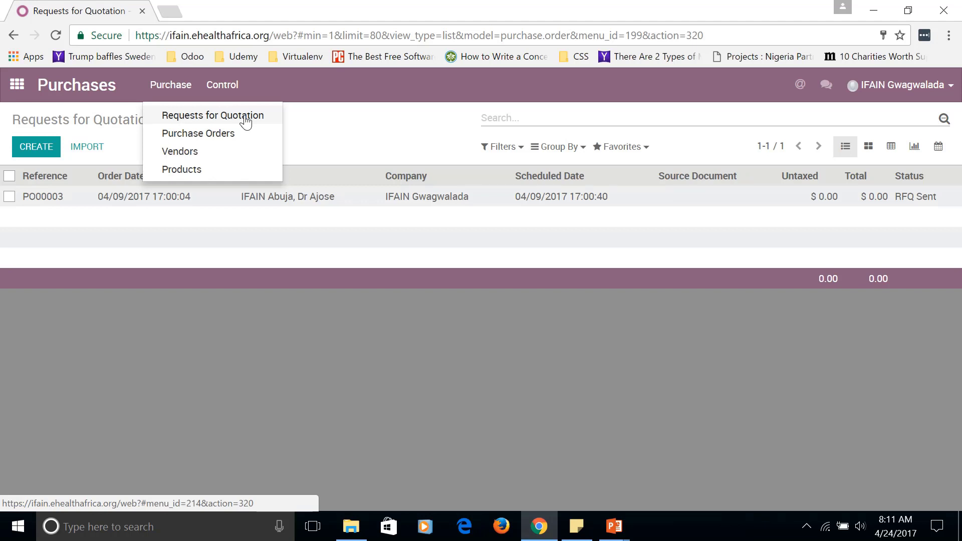
{"action": "right_click", "coordinate": [208, 156]}
{"action": "left_click", "coordinate": [232, 158]}
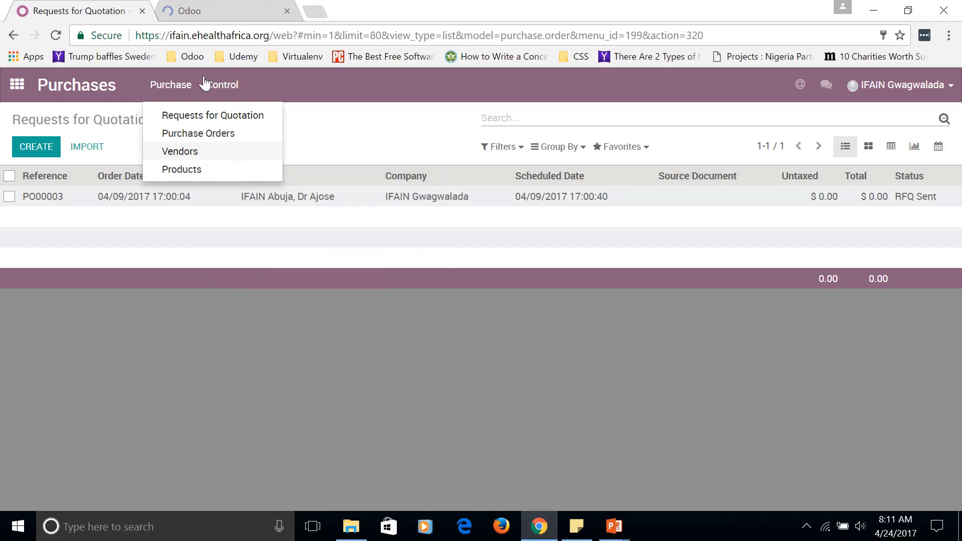
{"action": "left_click", "coordinate": [189, 9]}
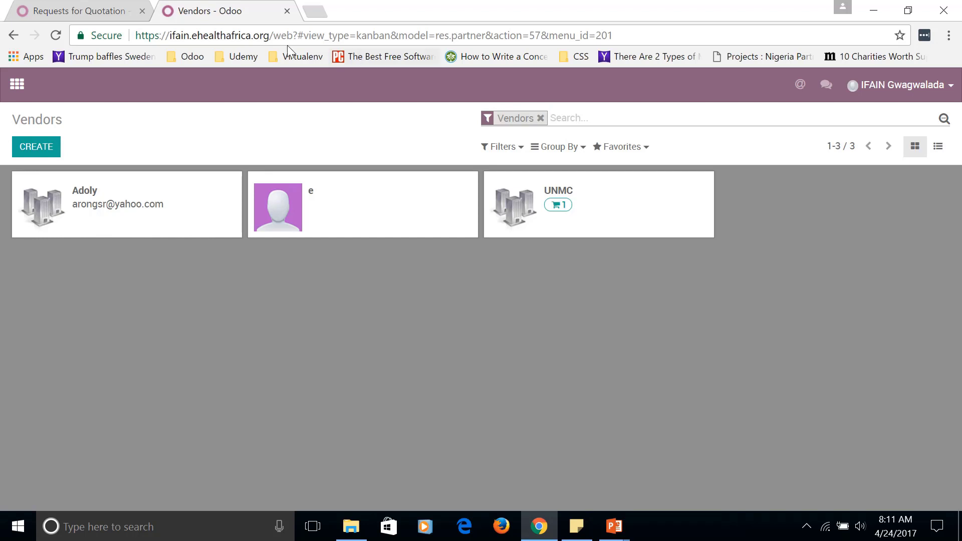
{"action": "left_click", "coordinate": [286, 11]}
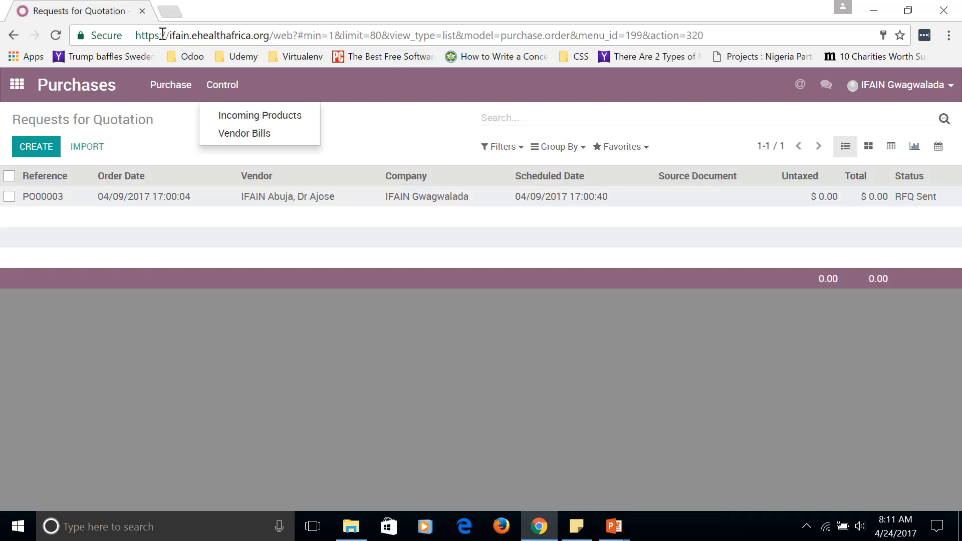
- Create a new purchase order from the purchase orders list with the IFAIN Abuja contact as vendor
{"action": "mouse_move", "coordinate": [170, 85]}
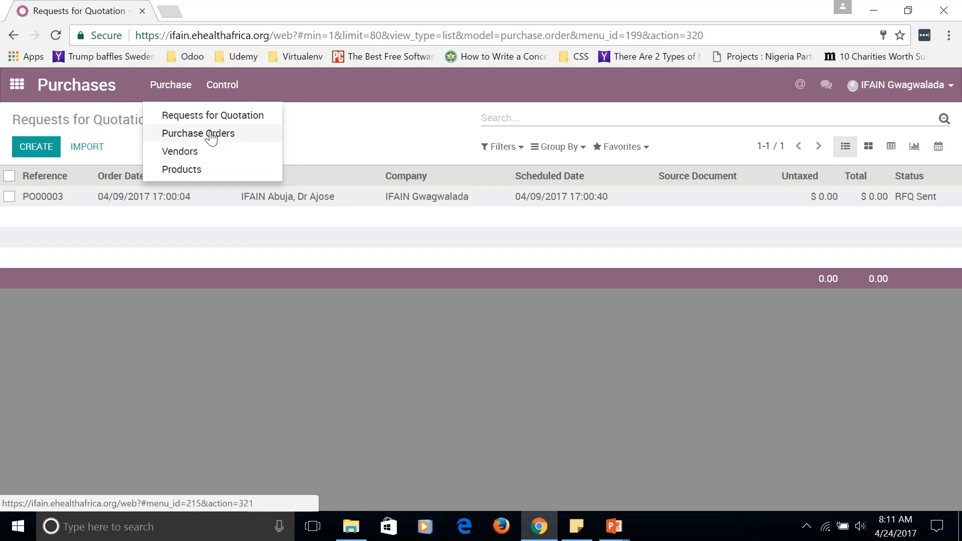
{"action": "left_click", "coordinate": [256, 133]}
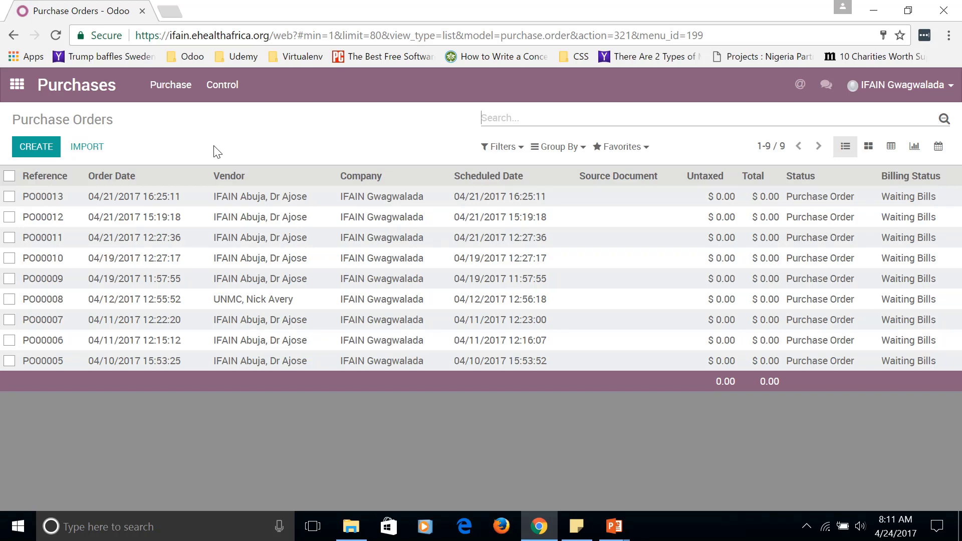
{"action": "left_click", "coordinate": [59, 152]}
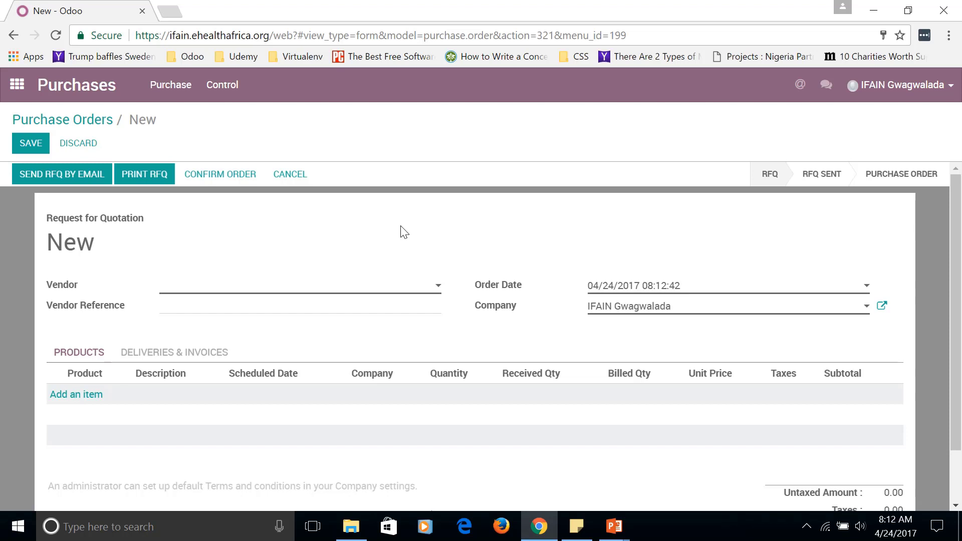
{"action": "left_click", "coordinate": [362, 292]}
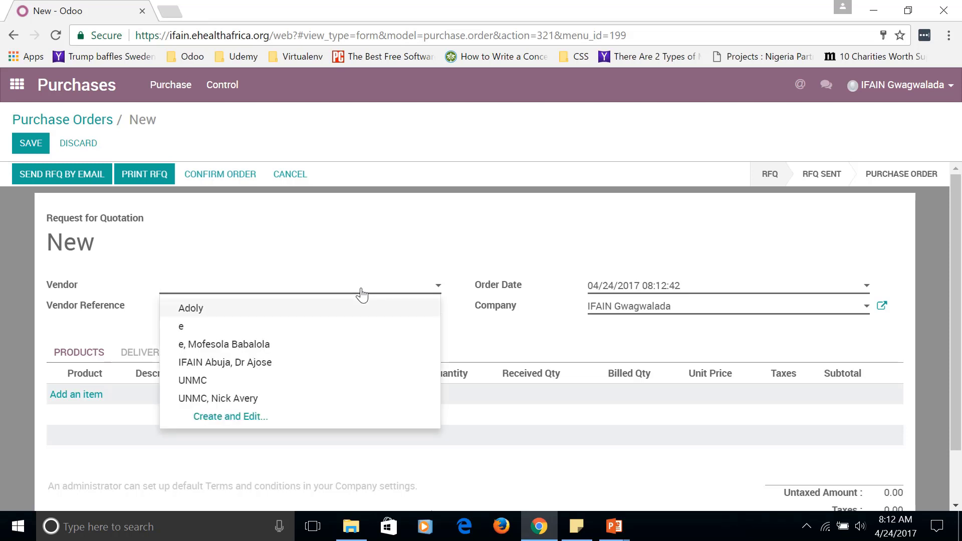
{"action": "left_click", "coordinate": [283, 364]}
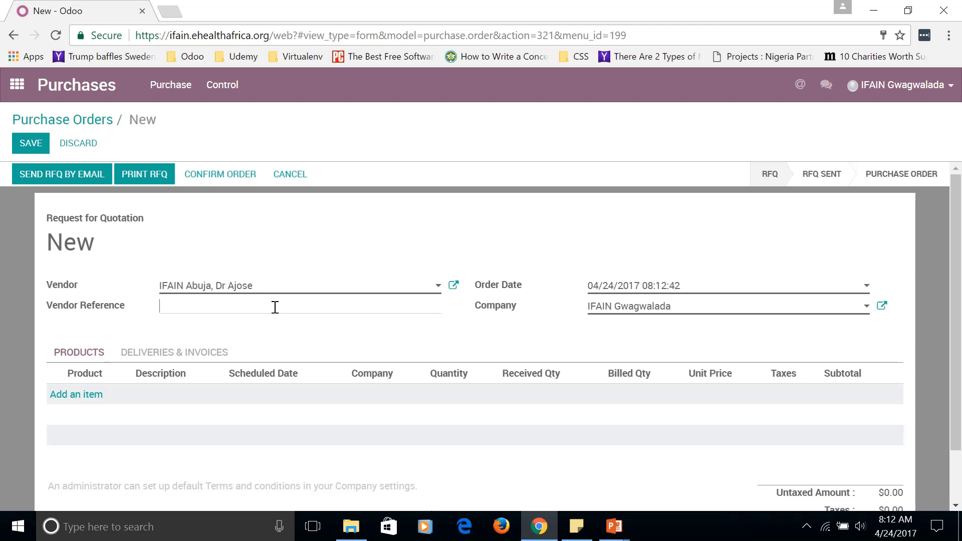
- Add 2ml Syringe as the first product line of the order with a quantity of 20
{"action": "scroll", "coordinate": [303, 301], "scroll_direction": "down", "scroll_amount": 1}
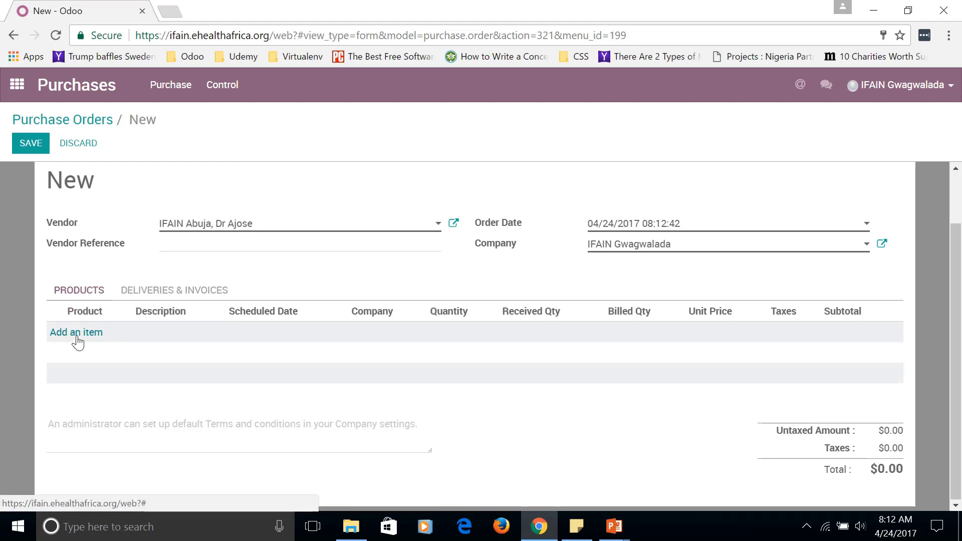
{"action": "left_click", "coordinate": [75, 335]}
{"action": "left_click", "coordinate": [123, 334]}
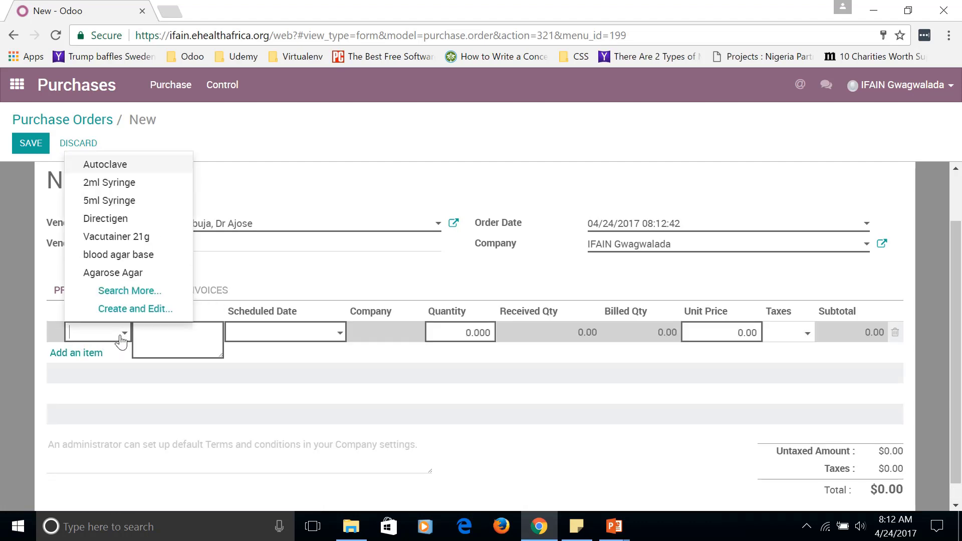
{"action": "left_click", "coordinate": [129, 188]}
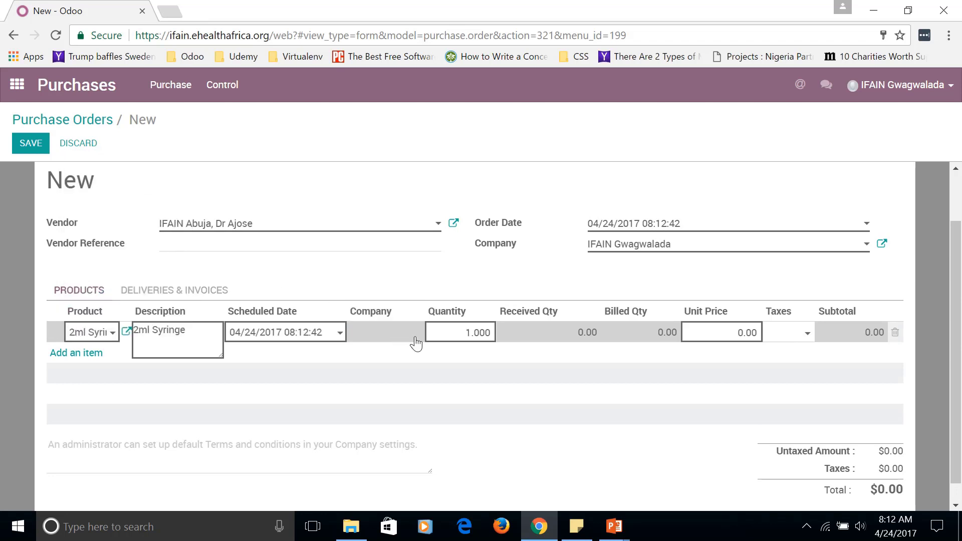
{"action": "left_click_drag", "start_coordinate": [471, 333], "coordinate": [434, 337]}
{"action": "type", "text": "20"}
{"action": "left_click", "coordinate": [420, 382]}
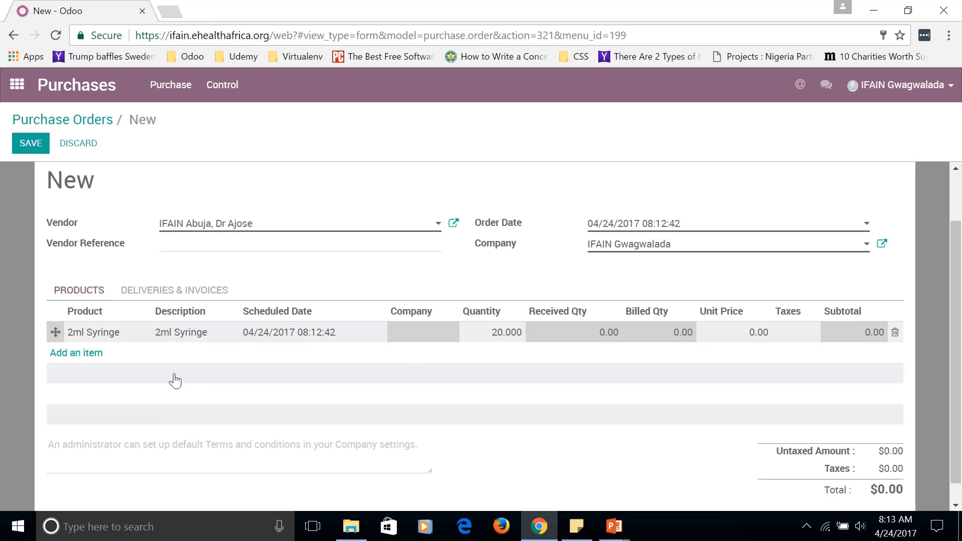
- Add a second product line for 5ml Syringe with a quantity of 50
{"action": "left_click", "coordinate": [91, 353]}
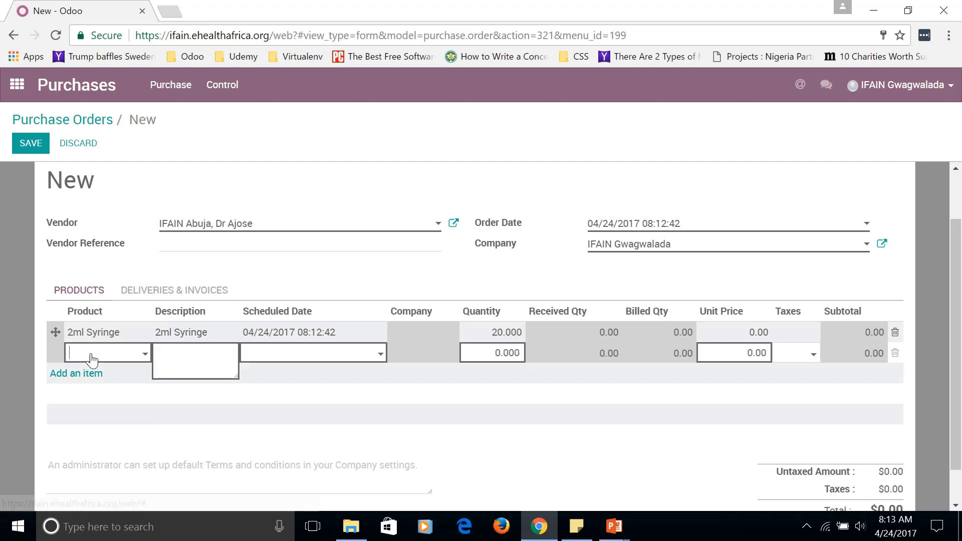
{"action": "left_click", "coordinate": [145, 353]}
{"action": "left_click", "coordinate": [119, 228]}
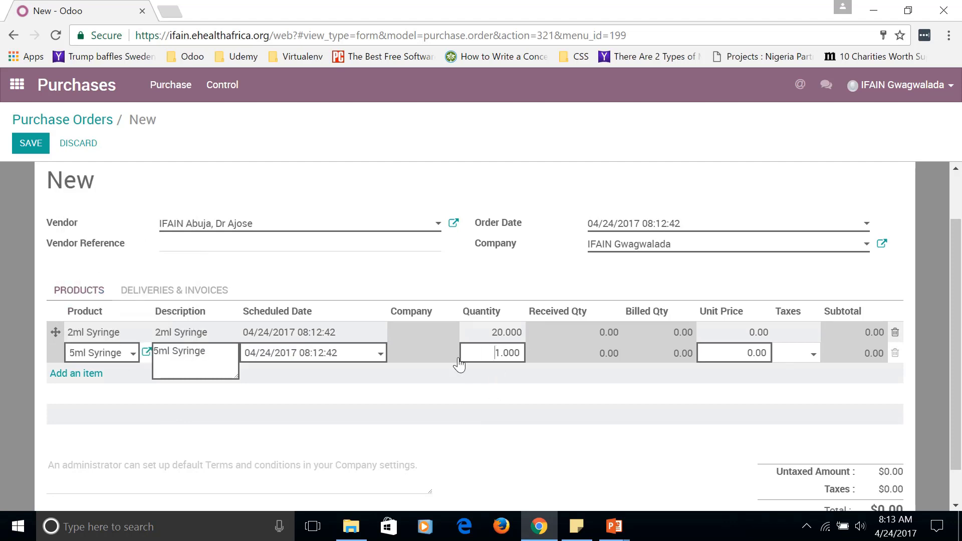
{"action": "key", "text": "BackSpace"}
{"action": "type", "text": "50"}
{"action": "left_click", "coordinate": [442, 397]}
- Add a third product line for Agarose Agar with a quantity of 100
{"action": "left_click", "coordinate": [80, 375]}
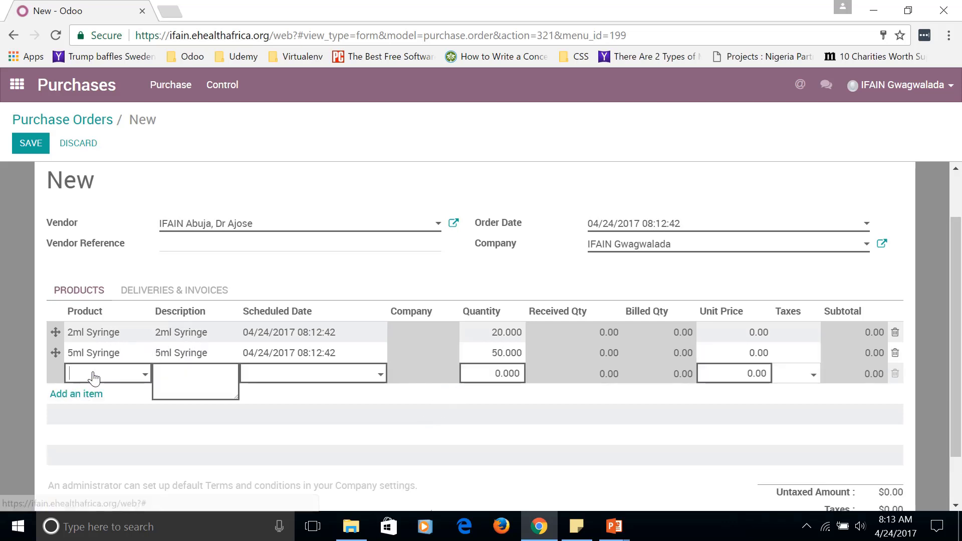
{"action": "left_click", "coordinate": [141, 373]}
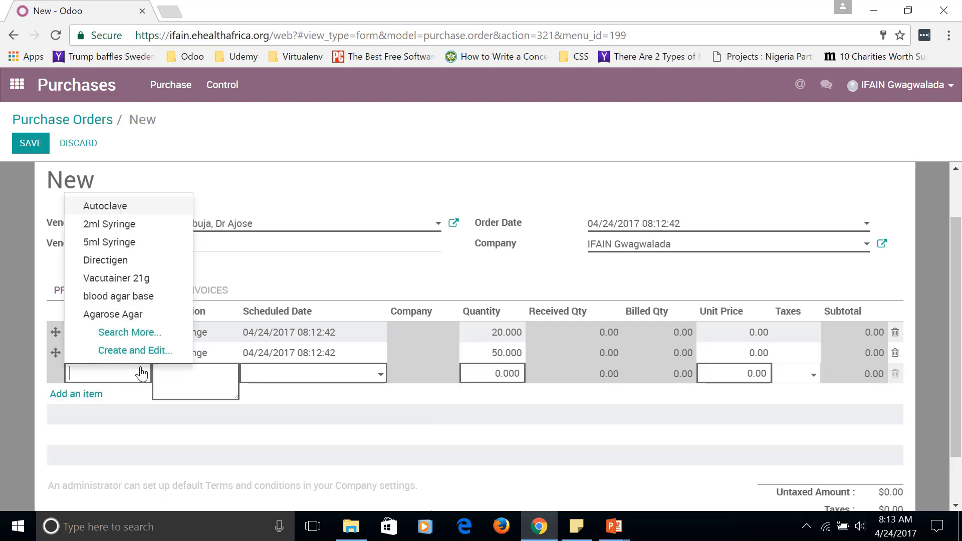
{"action": "left_click", "coordinate": [114, 315]}
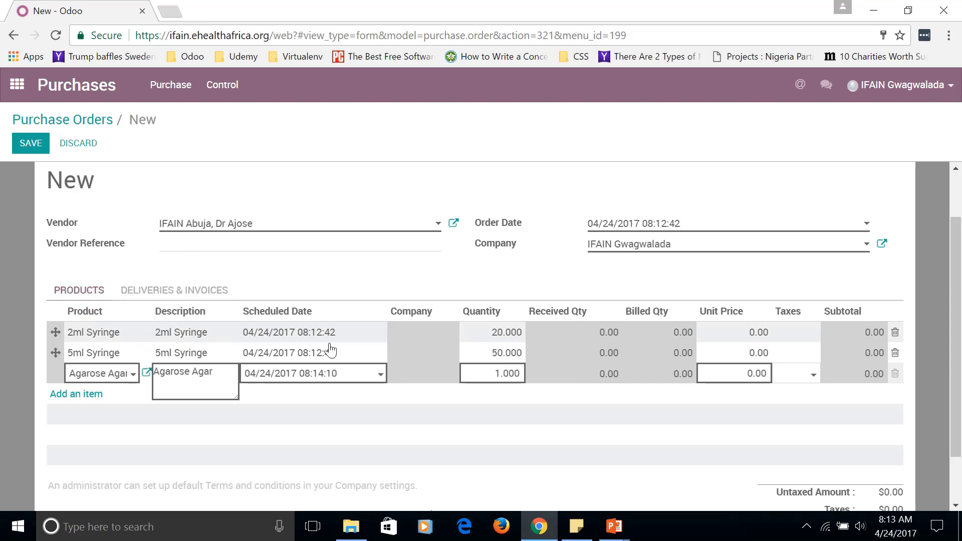
{"action": "left_click", "coordinate": [500, 374]}
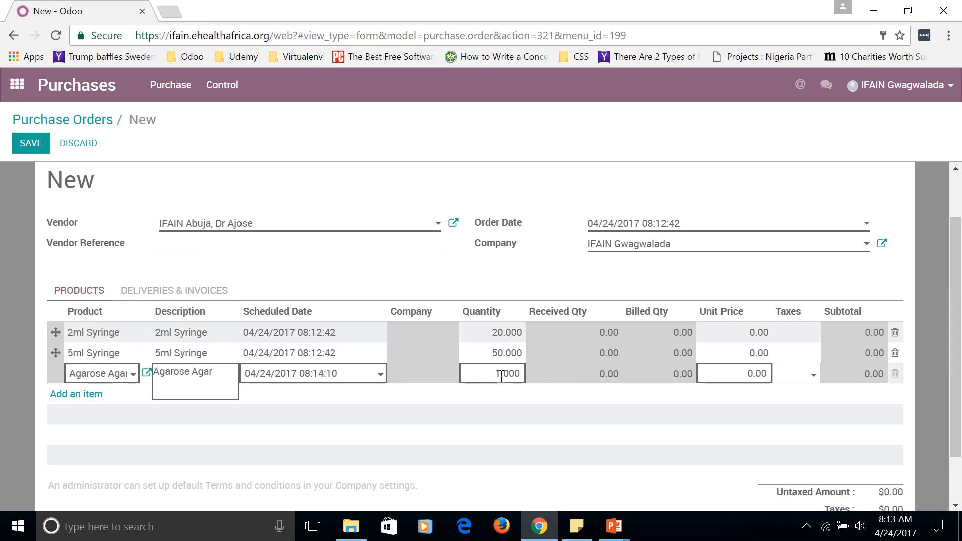
{"action": "type", "text": "00"}
{"action": "left_click", "coordinate": [519, 419]}
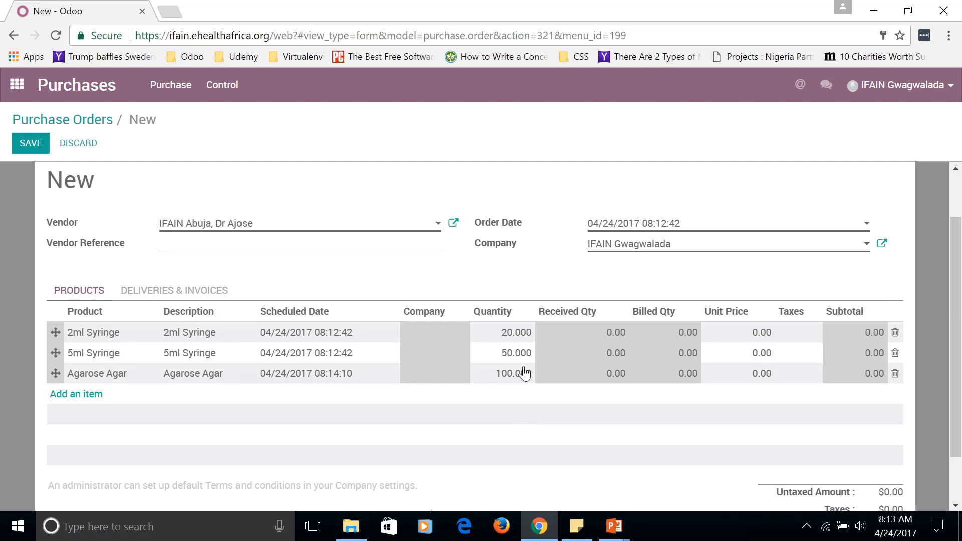
- Start printing the order page from the browser with Save as PDF as the destination
{"action": "scroll", "coordinate": [531, 345], "scroll_direction": "up", "scroll_amount": 1}
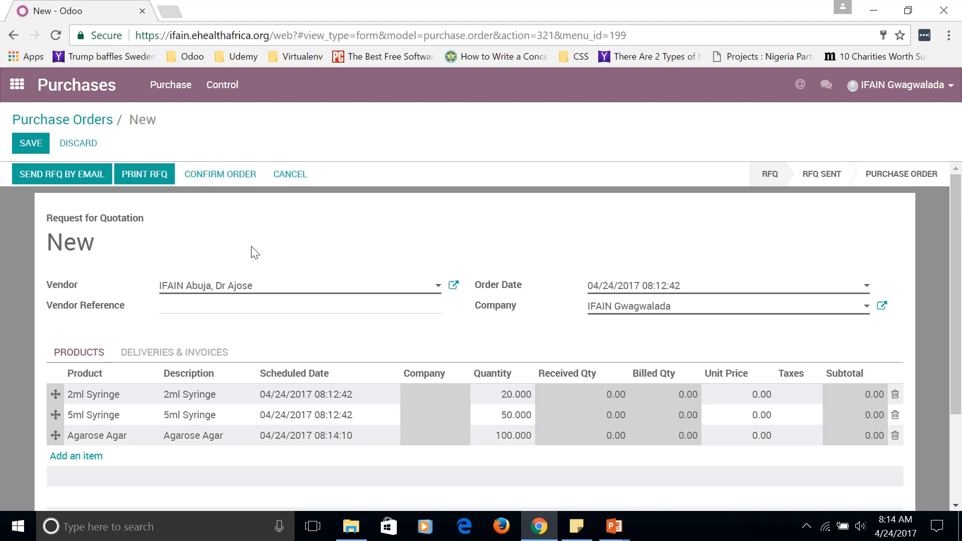
{"action": "key", "text": "ctrl+p"}
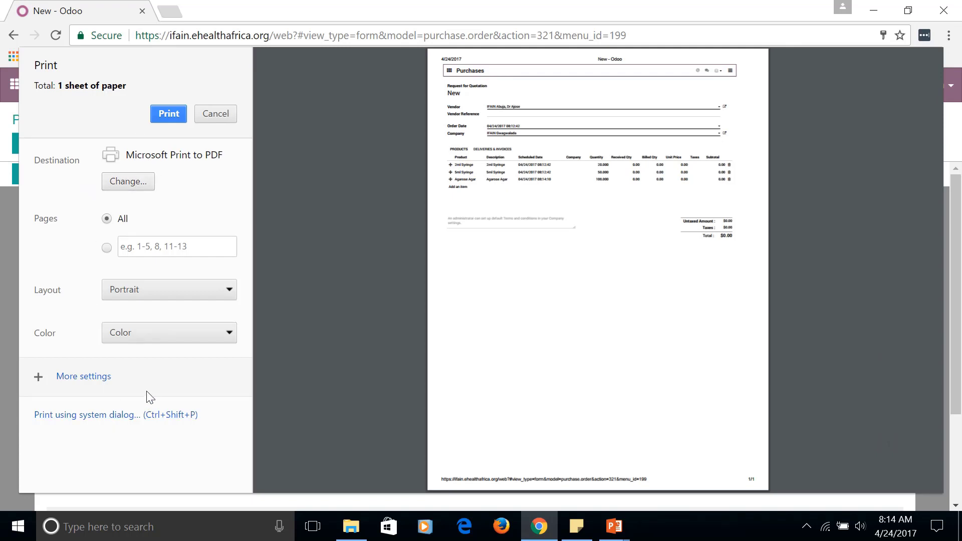
{"action": "left_click", "coordinate": [135, 182]}
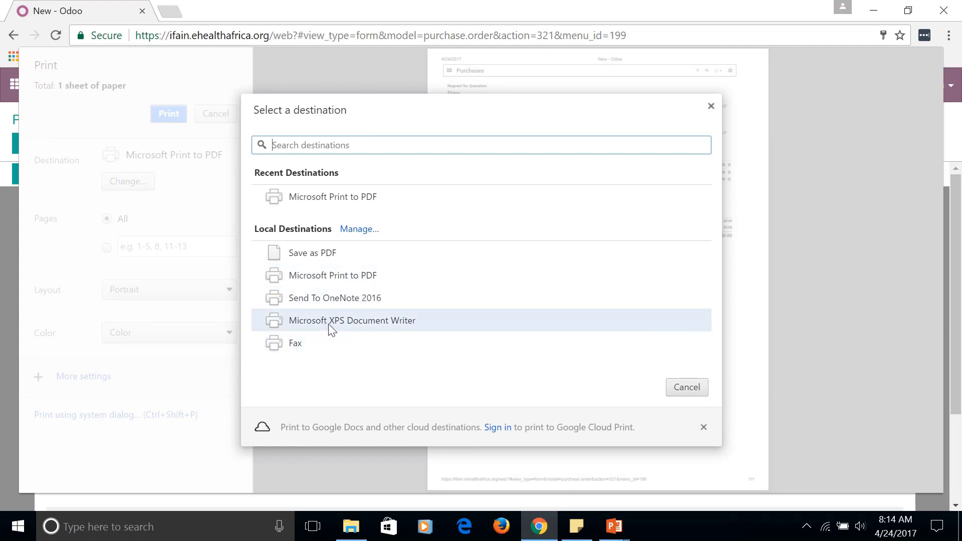
{"action": "left_click", "coordinate": [349, 256]}
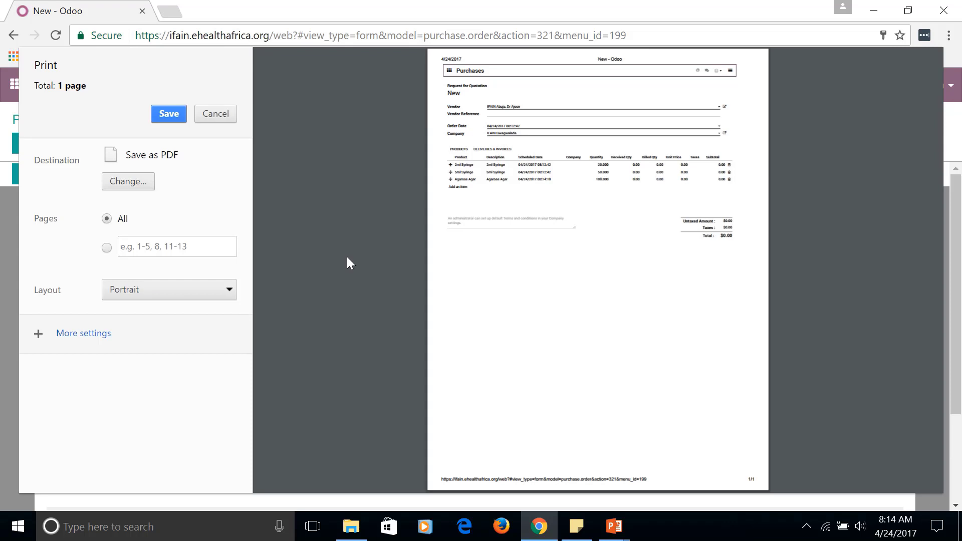
- Save the order's PDF to the Desktop under the file name PO1111
{"action": "left_click", "coordinate": [171, 118]}
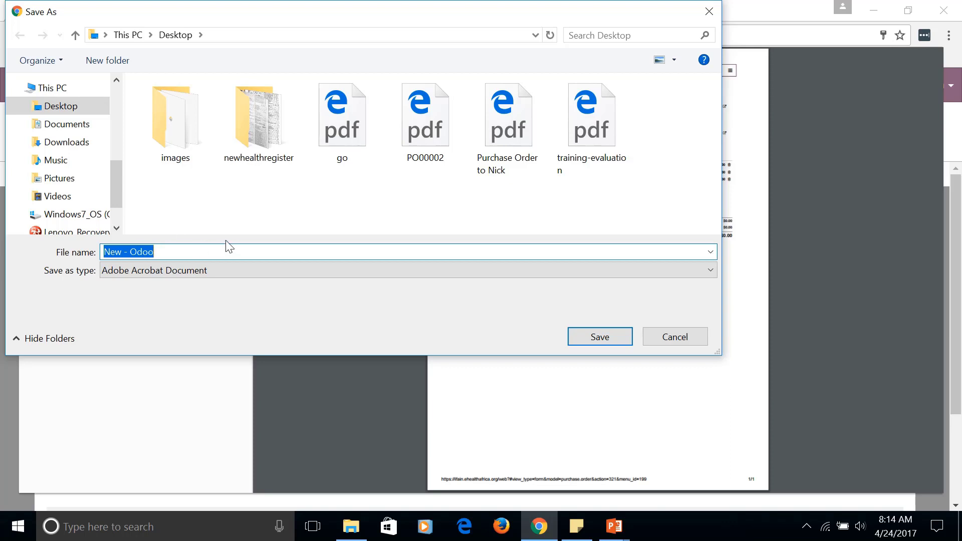
{"action": "type", "text": "P"}
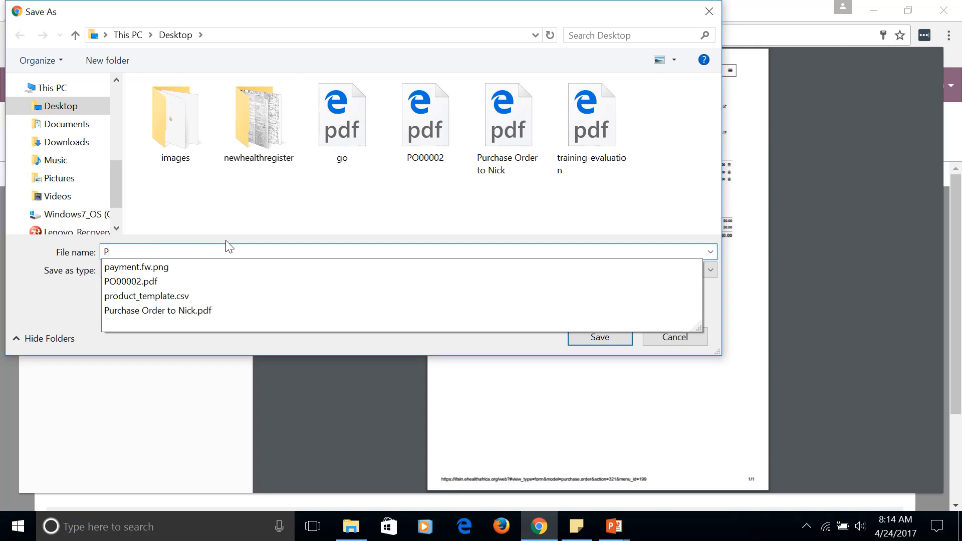
{"action": "type", "text": "O"}
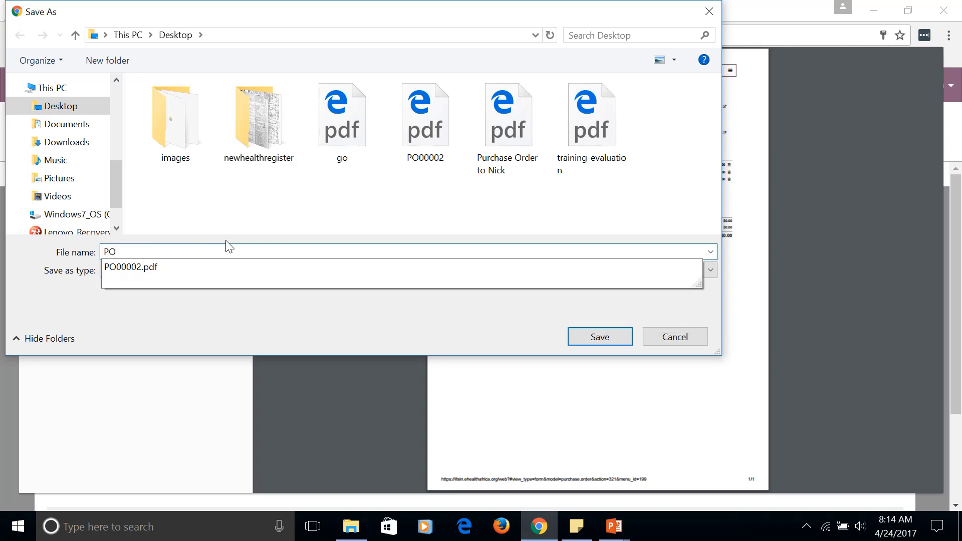
{"action": "type", "text": "1111"}
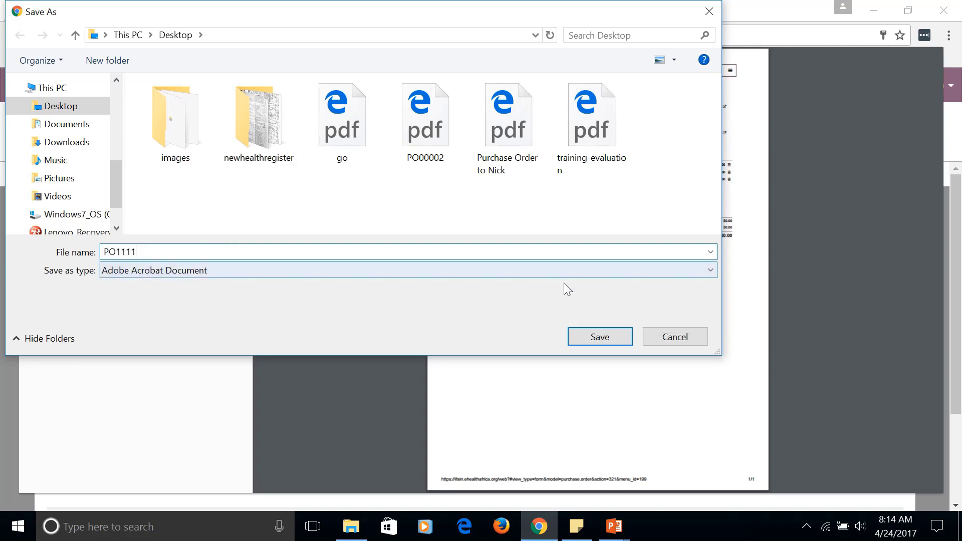
{"action": "left_click", "coordinate": [594, 343]}
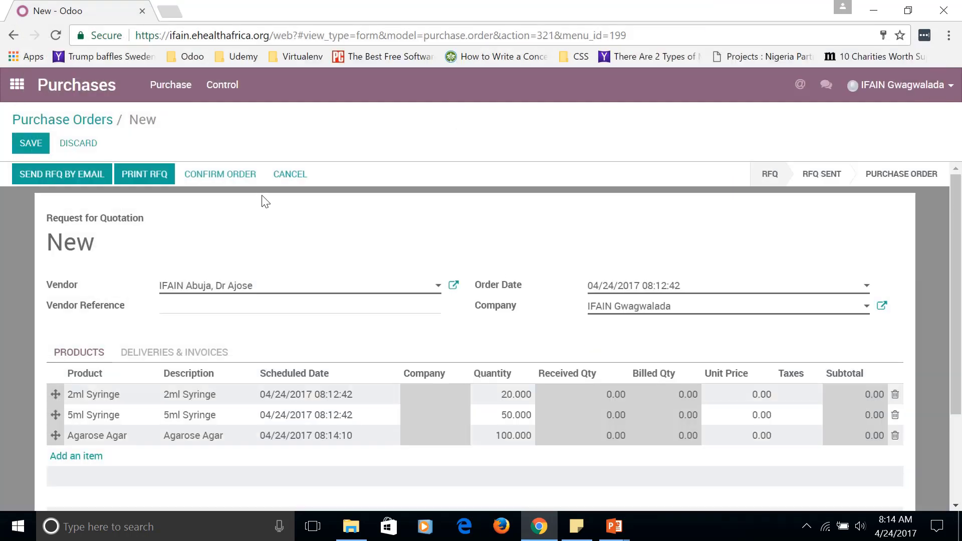
- Check over the order form and start an email to send the request for quotation
{"action": "scroll", "coordinate": [349, 218], "scroll_direction": "down", "scroll_amount": 2}
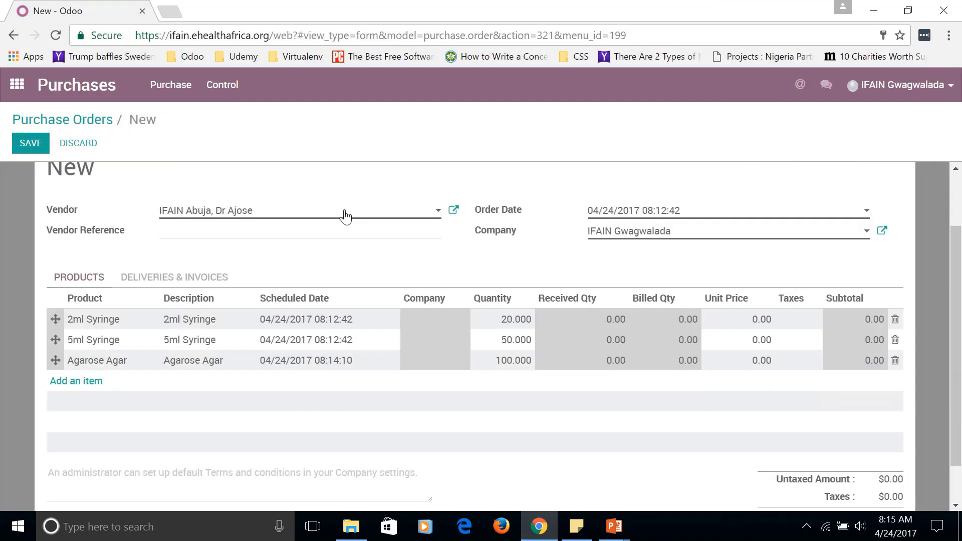
{"action": "scroll", "coordinate": [348, 216], "scroll_direction": "up", "scroll_amount": 2}
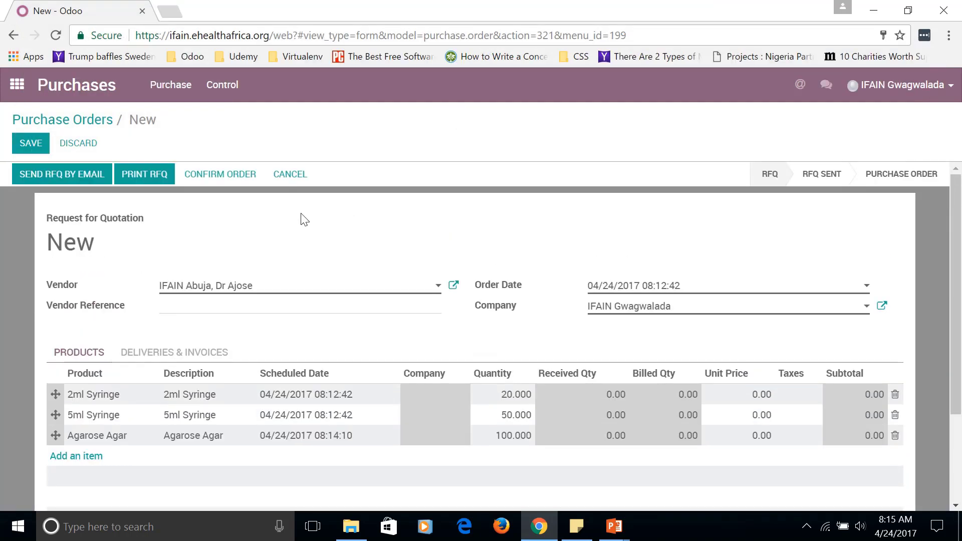
{"action": "left_click", "coordinate": [79, 179]}
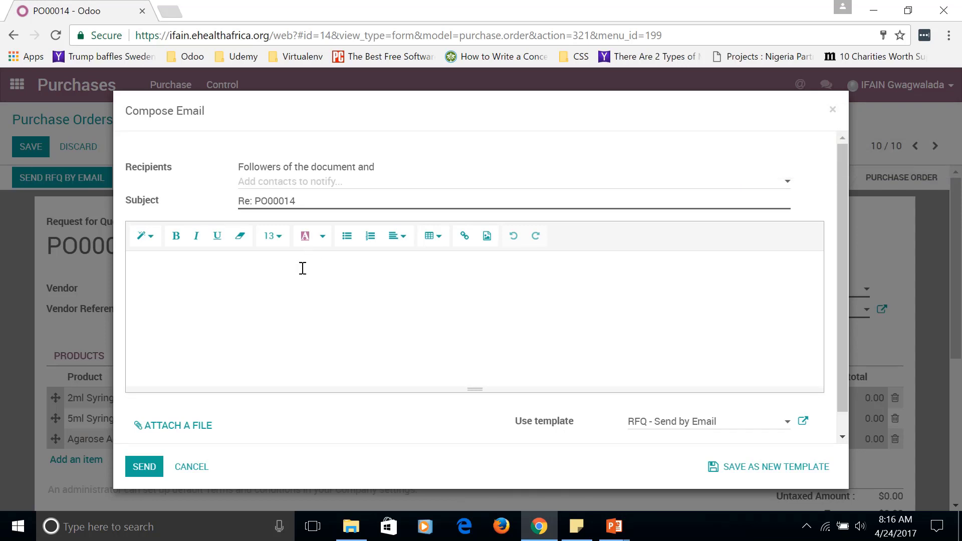
- Write a good-morning greeting to the vendor contact and the message "Please find attached a purchase order for products urgently required at our lab"
{"action": "type", "text": "Good Morning Dr. Ajose"}
{"action": "key", "text": "Return"}
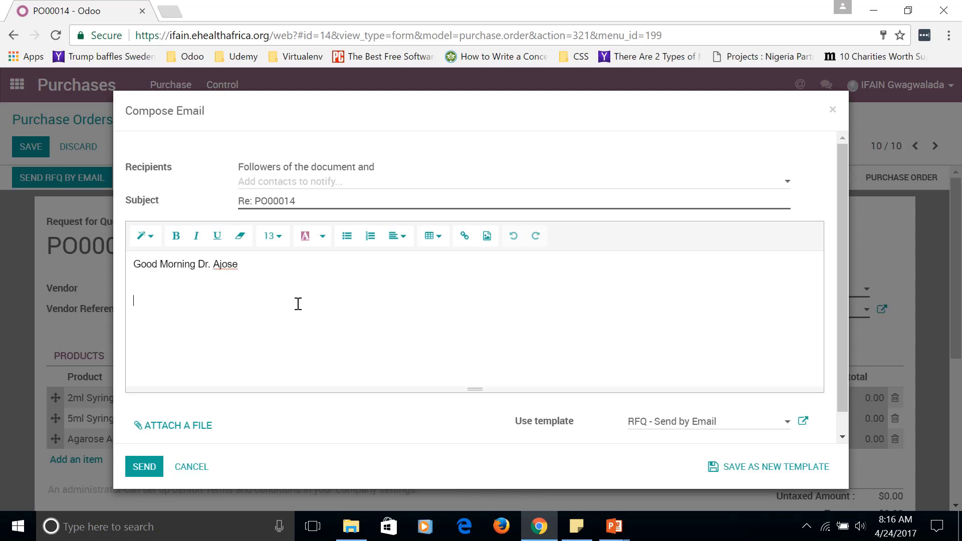
{"action": "type", "text": "Please find attache"}
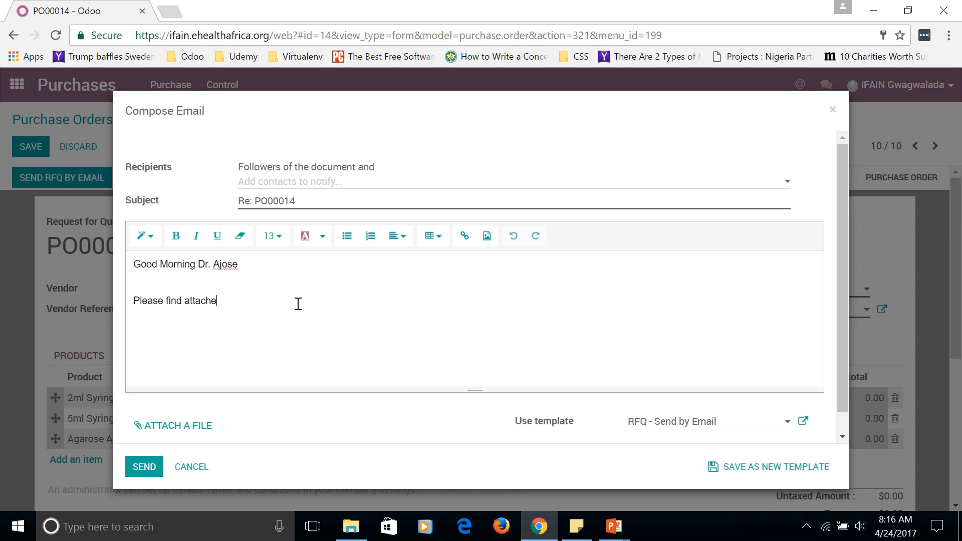
{"action": "type", "text": "d a purchase order for produc"}
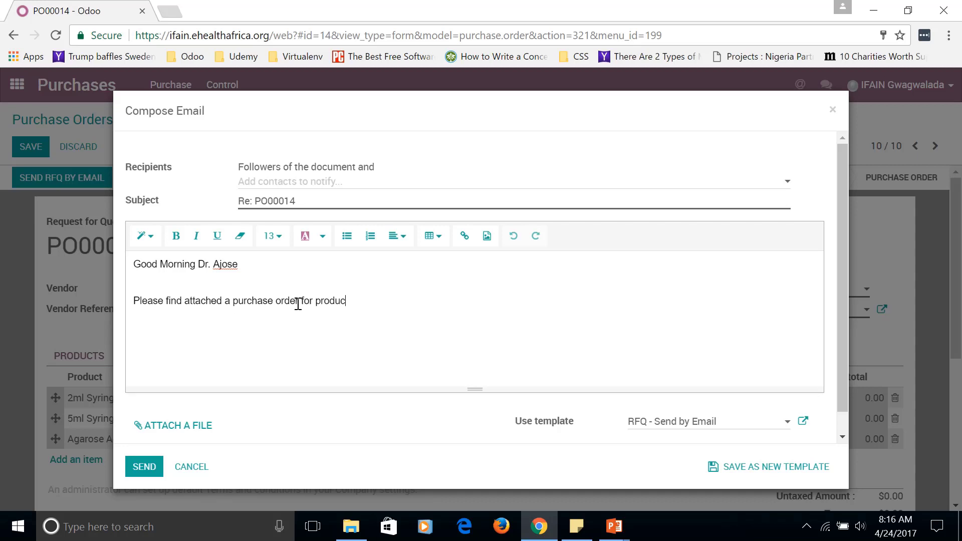
{"action": "type", "text": "ts urgently required at"}
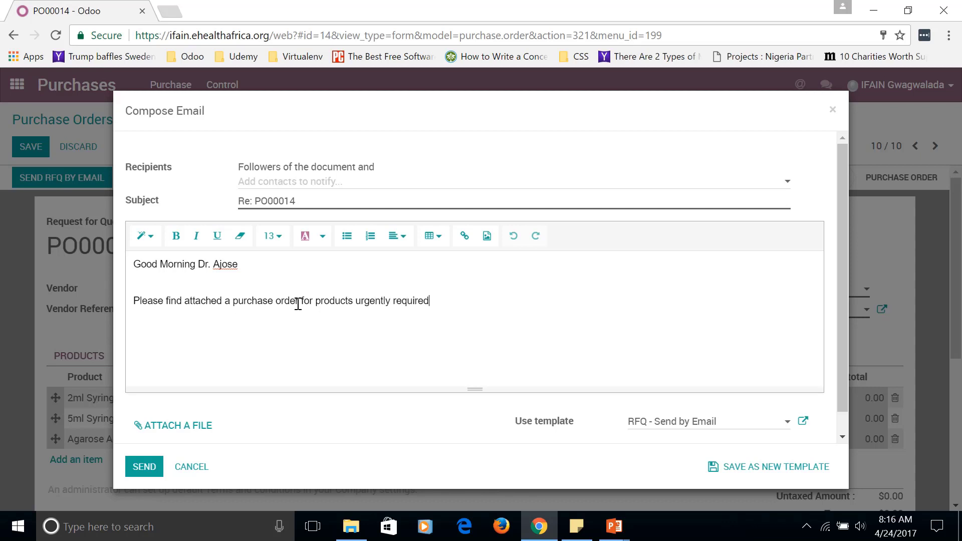
{"action": "type", "text": "ur lab"}
- Add the vendor's doctor contact as email recipient and attach the PO1111 PDF from the Desktop
{"action": "left_click", "coordinate": [321, 184]}
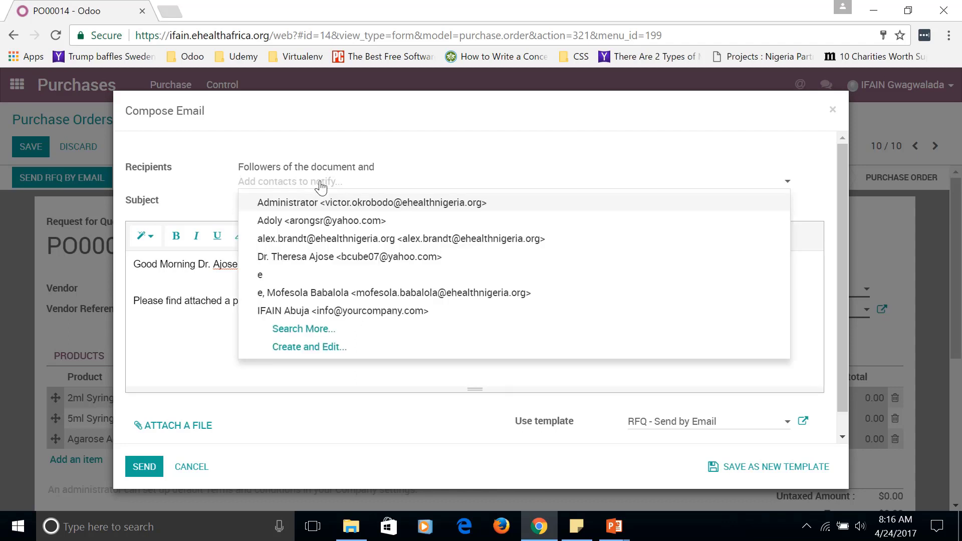
{"action": "left_click", "coordinate": [354, 260]}
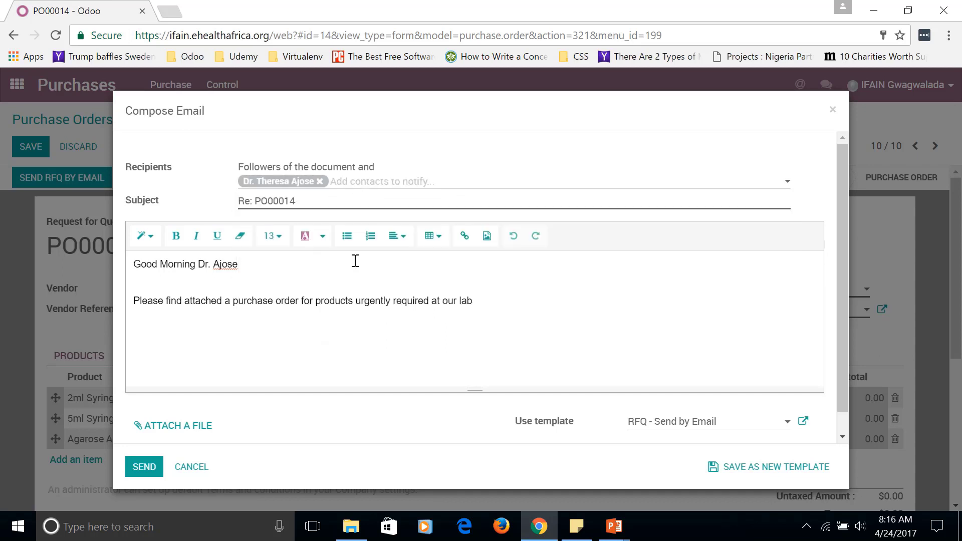
{"action": "scroll", "coordinate": [344, 234], "scroll_direction": "down", "scroll_amount": 1}
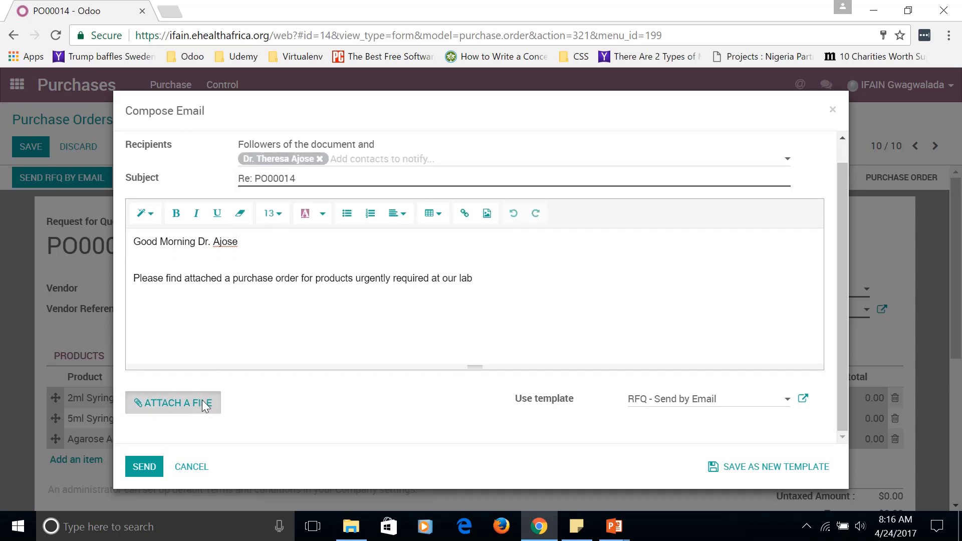
{"action": "left_click", "coordinate": [205, 406]}
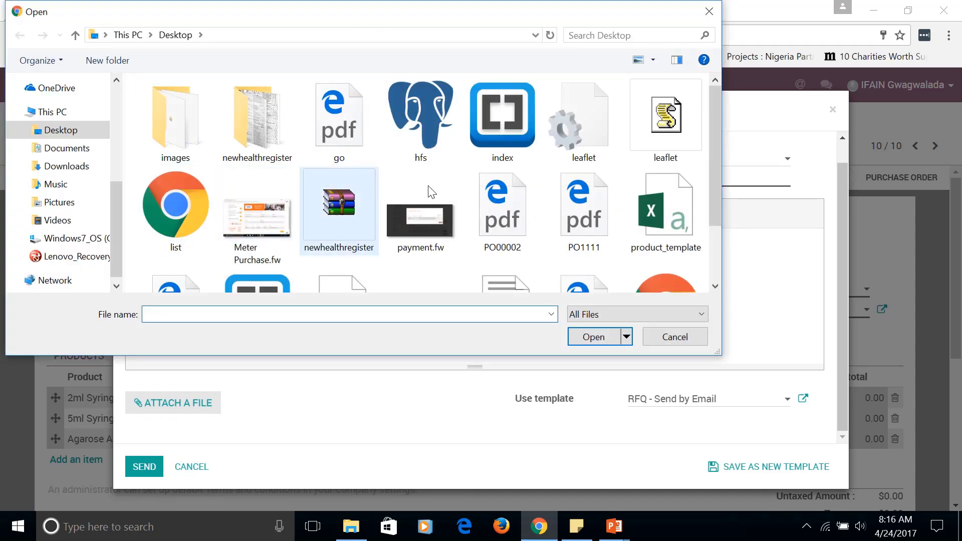
{"action": "double_click", "coordinate": [600, 208]}
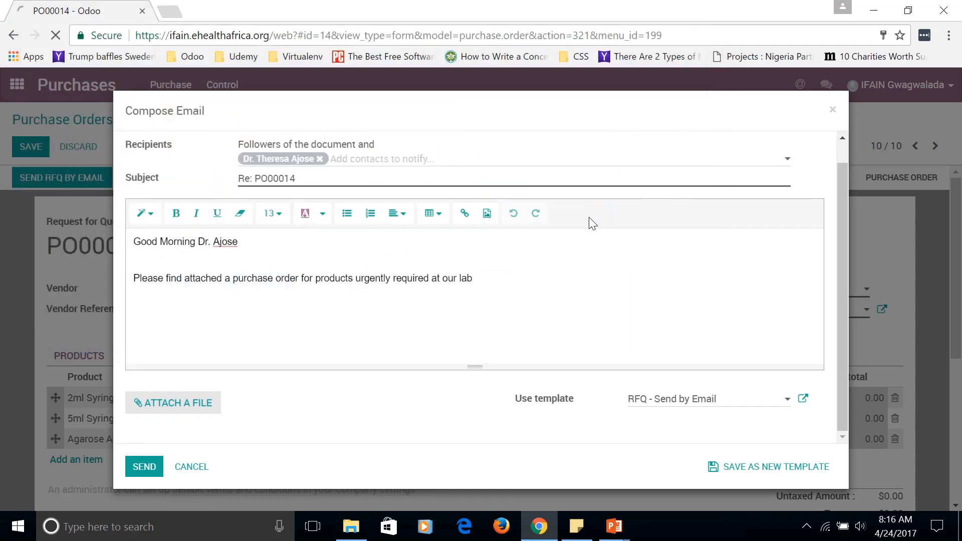
- Check the composed email with its attachment and send the request for quotation
{"action": "scroll", "coordinate": [381, 243], "scroll_direction": "down", "scroll_amount": 2}
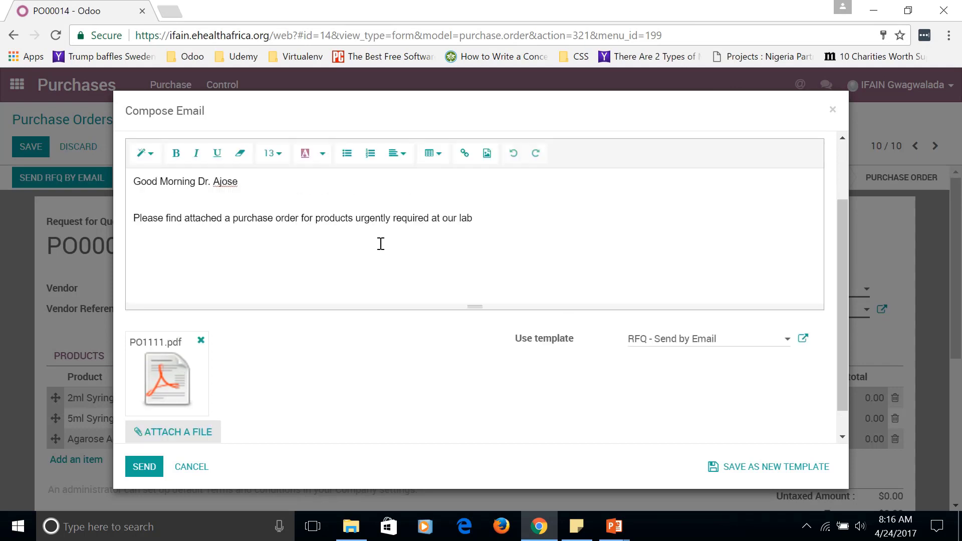
{"action": "scroll", "coordinate": [380, 245], "scroll_direction": "up", "scroll_amount": 2}
{"action": "scroll", "coordinate": [381, 244], "scroll_direction": "down", "scroll_amount": 3}
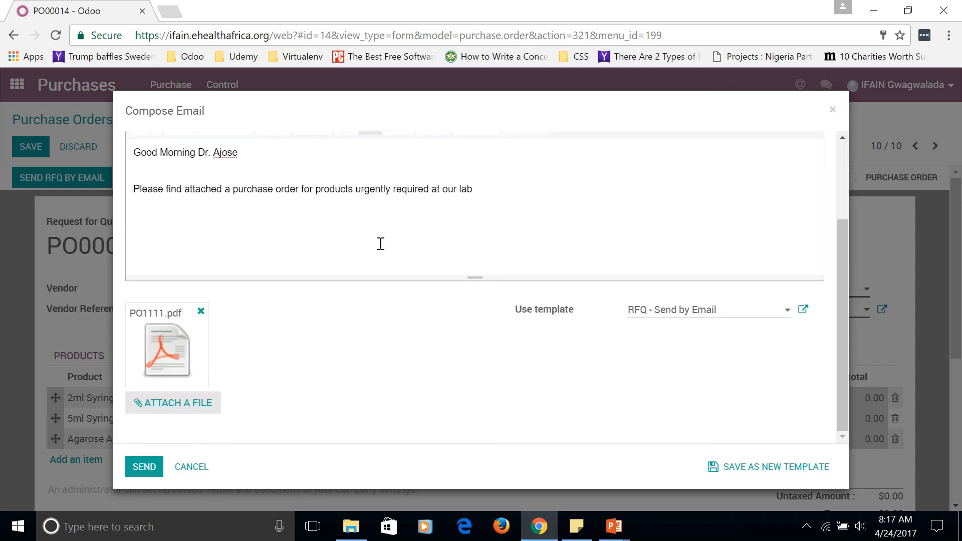
{"action": "left_click", "coordinate": [144, 467]}
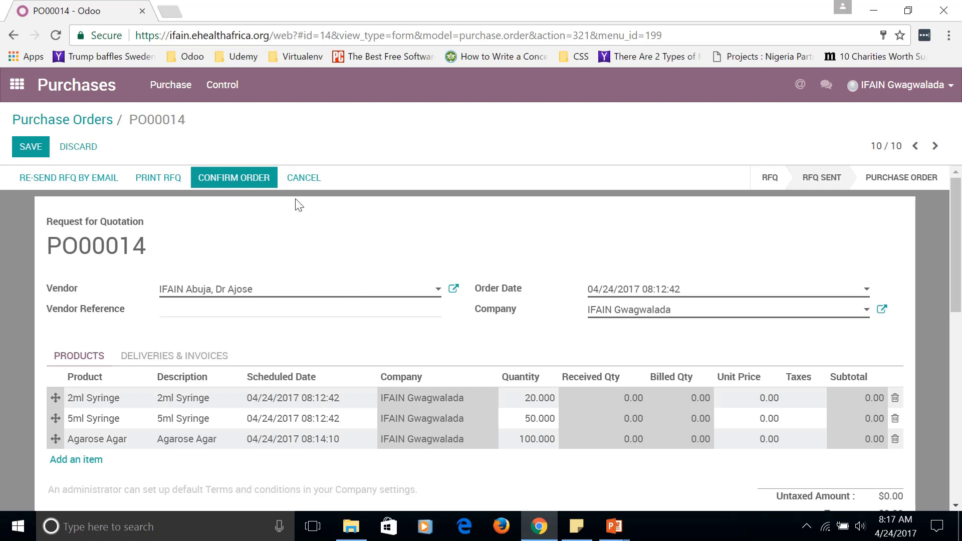
- Confirm the order so the request for quotation becomes a purchase order, and point out its reference number
{"action": "left_click", "coordinate": [234, 183]}
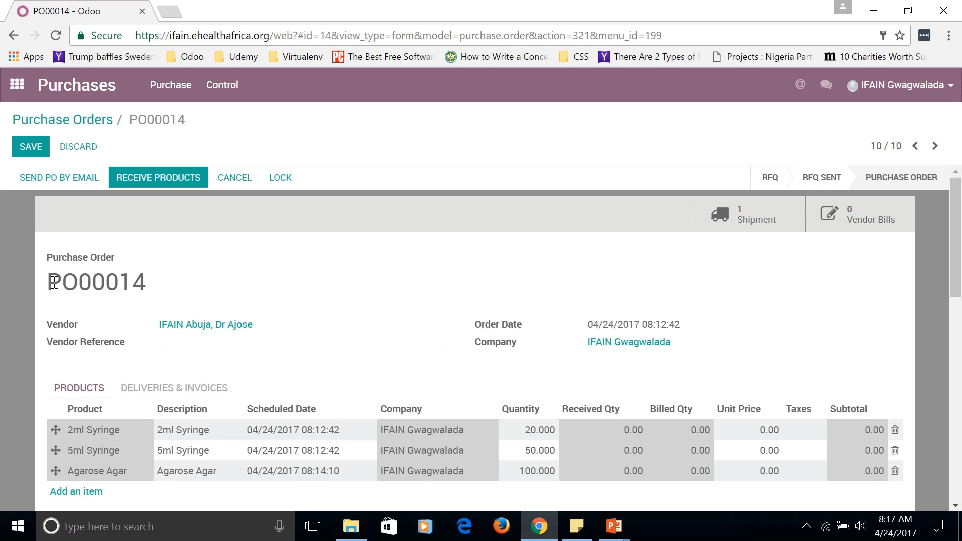
{"action": "left_click_drag", "start_coordinate": [47, 280], "coordinate": [166, 286]}
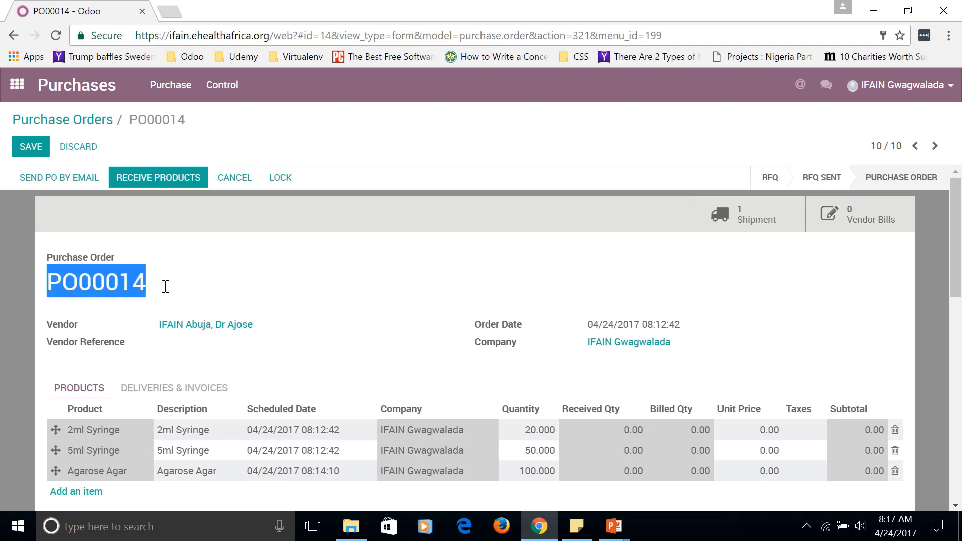
{"action": "left_click", "coordinate": [74, 284]}
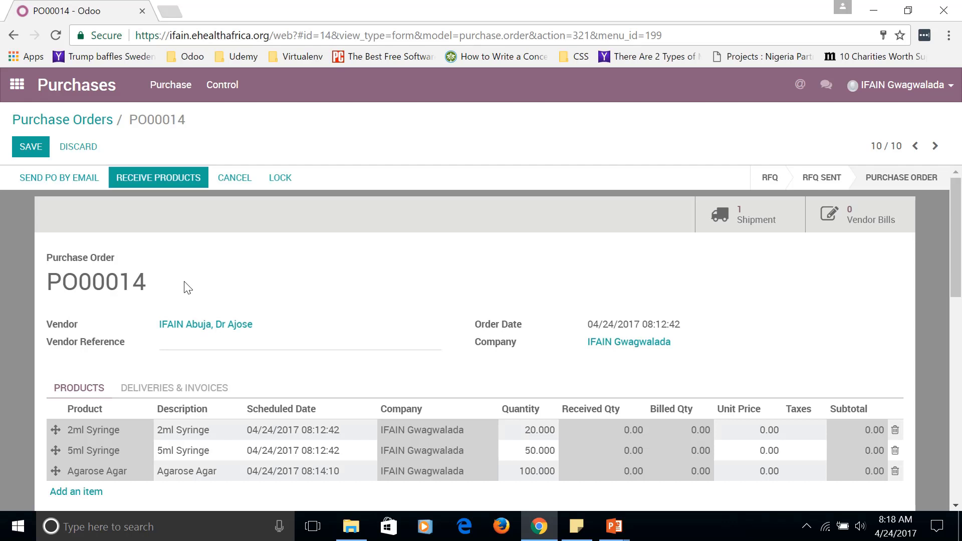
- Go back through the app overview to Purchases and open the newest order in the Purchase Orders list
{"action": "left_click", "coordinate": [17, 86]}
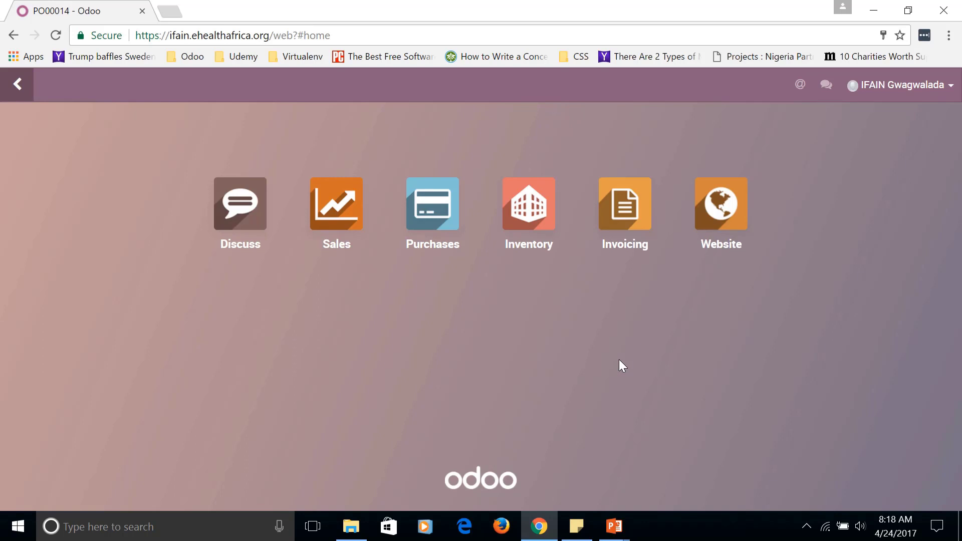
{"action": "left_click", "coordinate": [430, 207]}
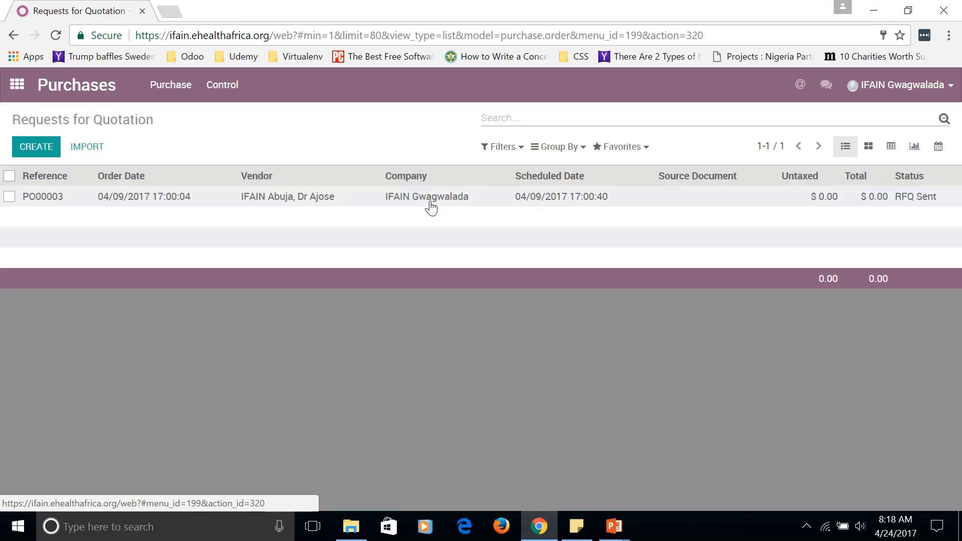
{"action": "left_click", "coordinate": [171, 89]}
{"action": "left_click", "coordinate": [176, 133]}
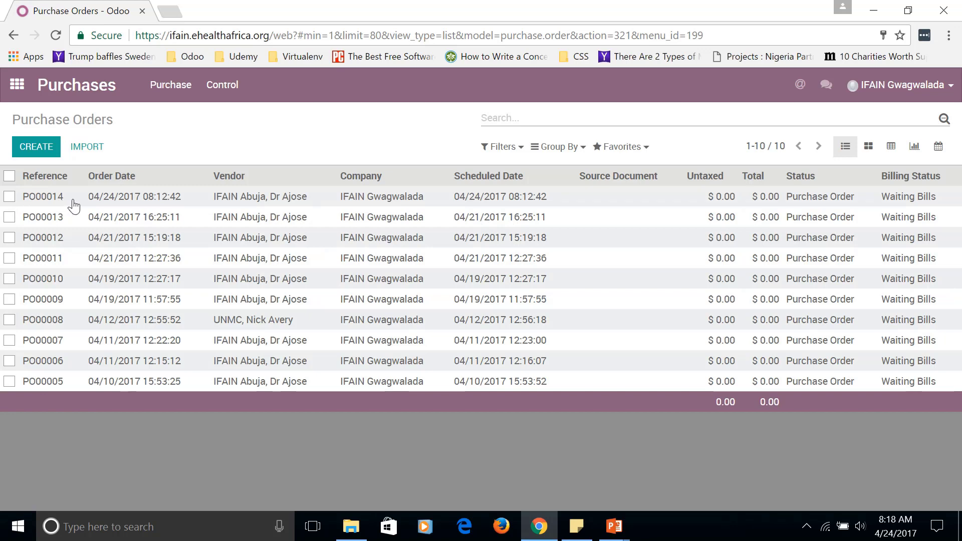
{"action": "left_click", "coordinate": [92, 200]}
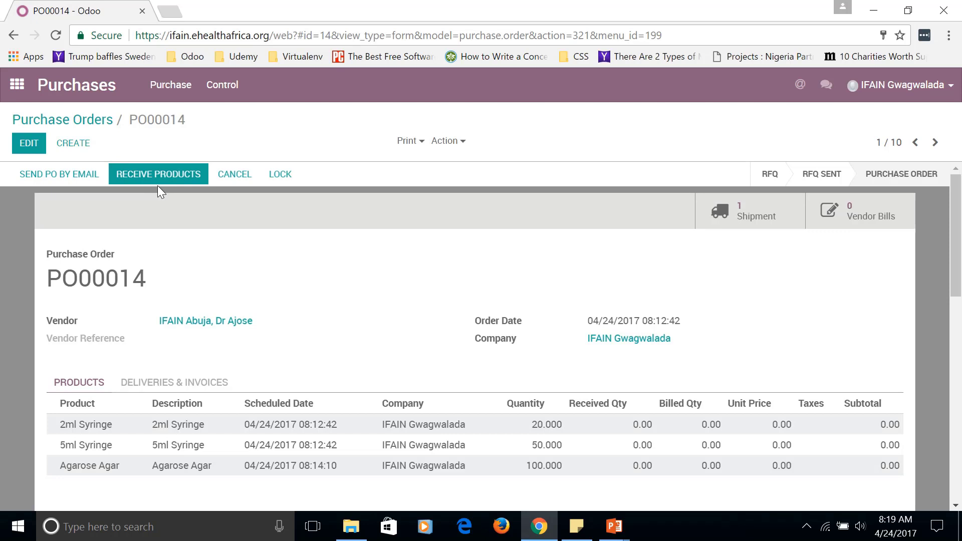
- Start receiving the products of the order and look over the incoming shipment's operations
{"action": "left_click", "coordinate": [158, 182]}
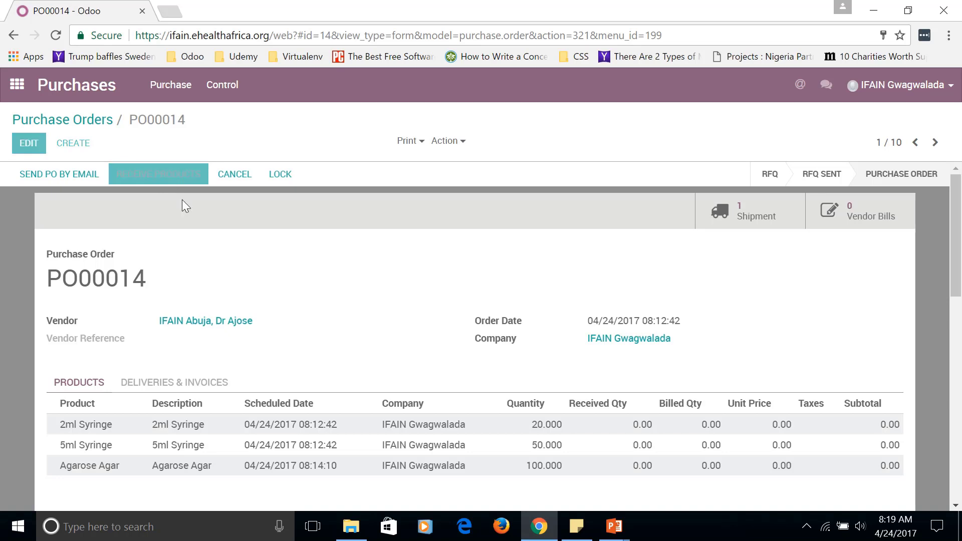
{"action": "scroll", "coordinate": [501, 235], "scroll_direction": "down", "scroll_amount": 1}
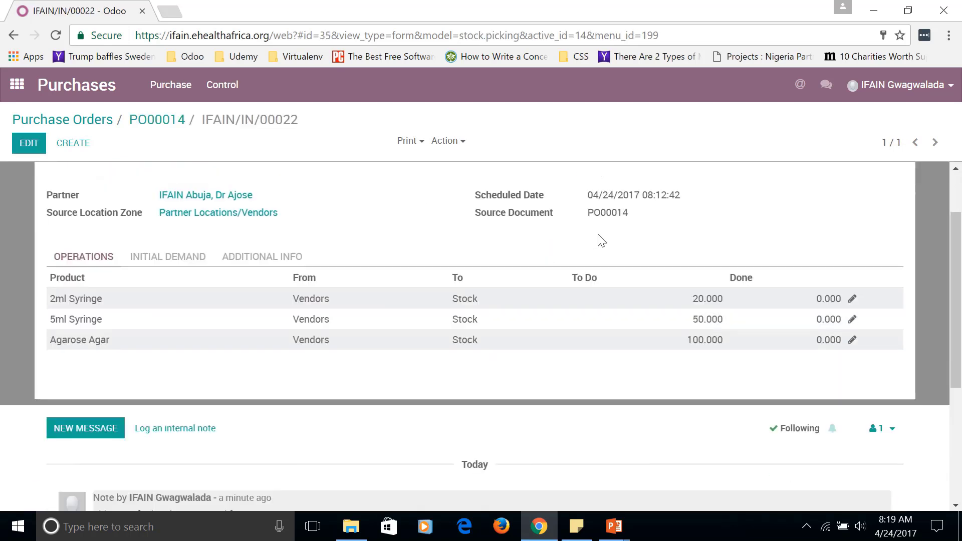
{"action": "scroll", "coordinate": [648, 288], "scroll_direction": "up", "scroll_amount": 1}
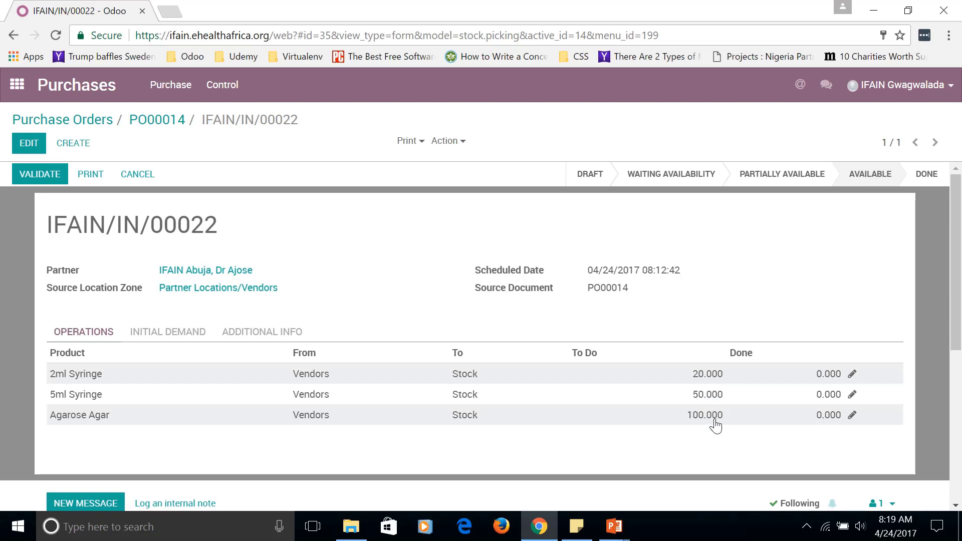
- Set the done quantity of the 2ml Syringe line to 10 and save the operation details
{"action": "left_click", "coordinate": [853, 375]}
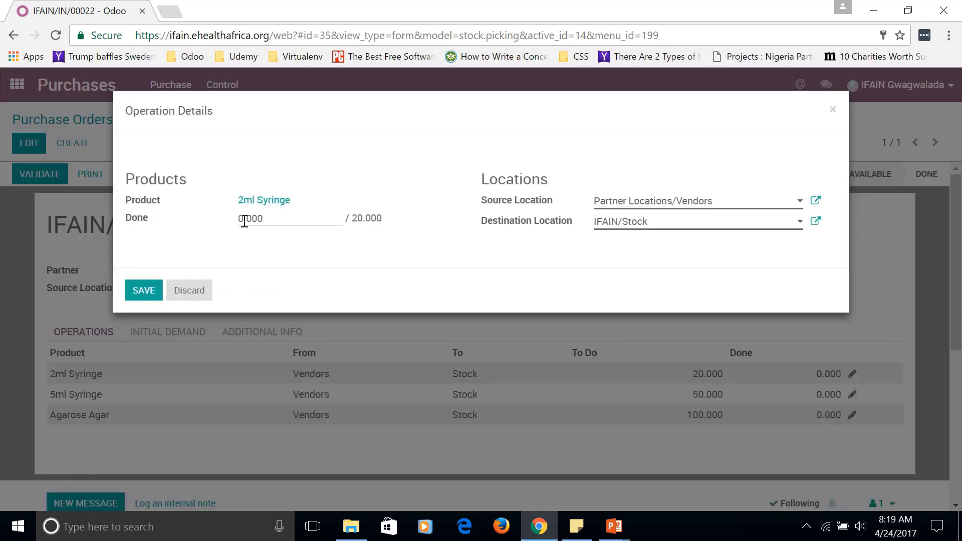
{"action": "left_click_drag", "start_coordinate": [244, 221], "coordinate": [231, 222]}
{"action": "left_click", "coordinate": [389, 225]}
{"action": "left_click_drag", "start_coordinate": [246, 216], "coordinate": [221, 217]}
{"action": "type", "text": "10"}
{"action": "left_click", "coordinate": [145, 290]}
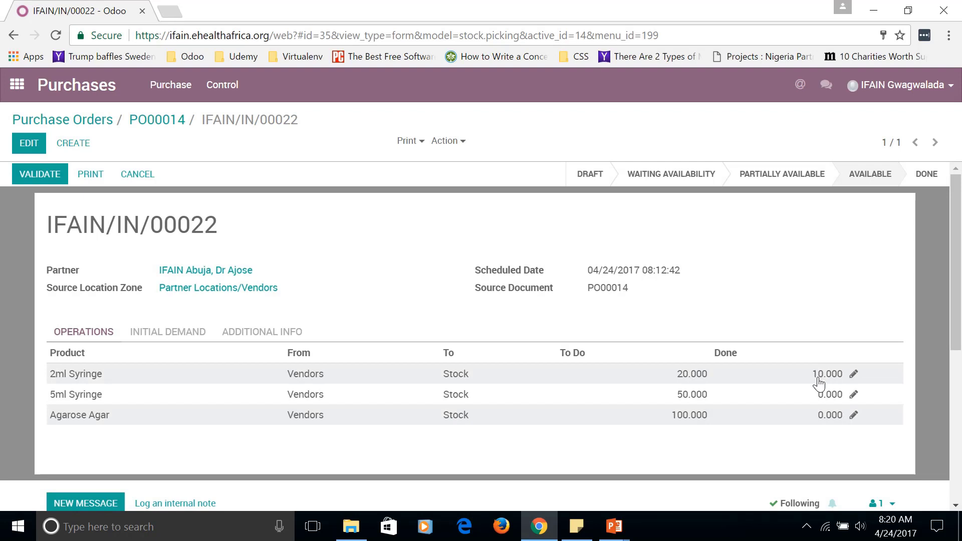
- Set the done quantity of the 5ml Syringe line to 40 and save the operation details
{"action": "left_click", "coordinate": [854, 394]}
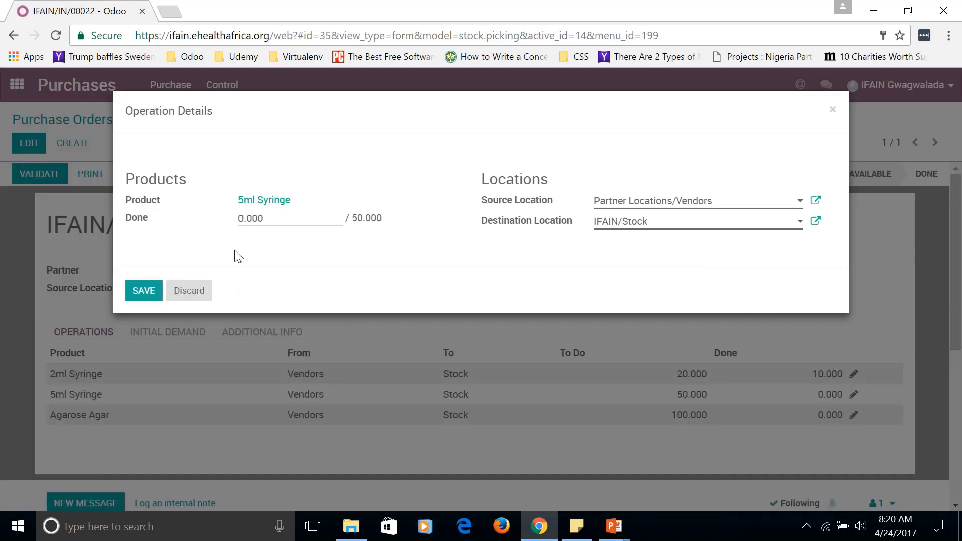
{"action": "left_click_drag", "start_coordinate": [245, 218], "coordinate": [204, 219]}
{"action": "type", "text": "40"}
{"action": "left_click", "coordinate": [142, 294]}
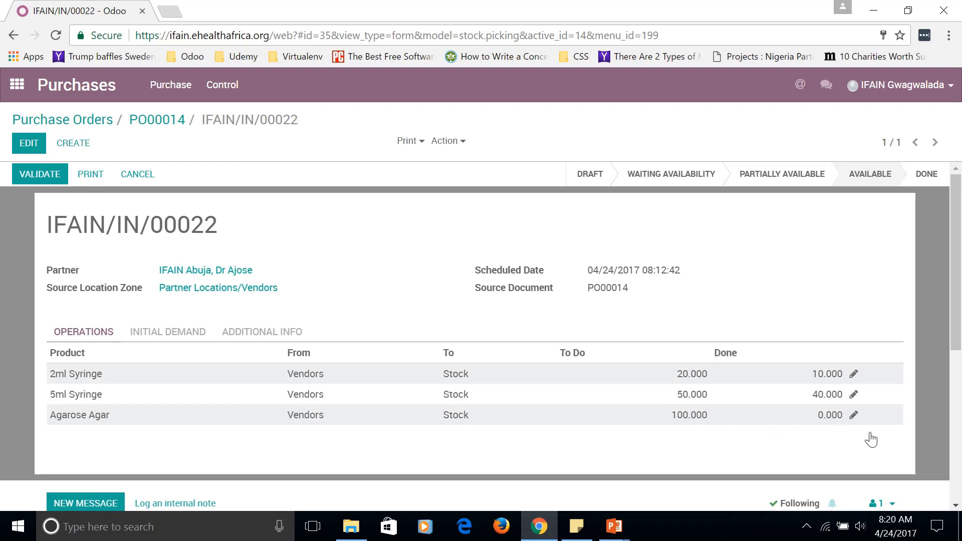
- Set the done quantity of the Agarose Agar line to 100 and save the operation details
{"action": "left_click", "coordinate": [854, 416]}
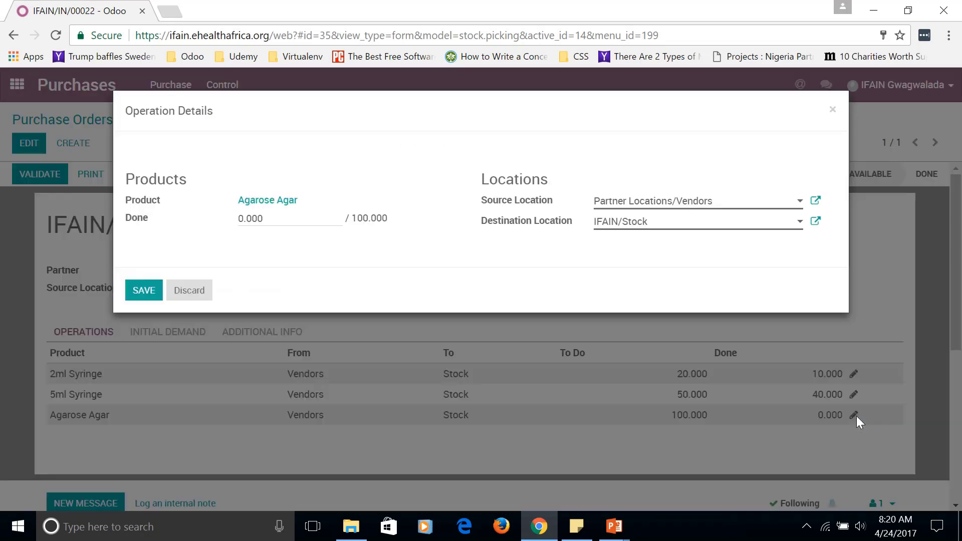
{"action": "left_click_drag", "start_coordinate": [244, 218], "coordinate": [239, 218]}
{"action": "type", "text": "100"}
{"action": "left_click", "coordinate": [141, 291]}
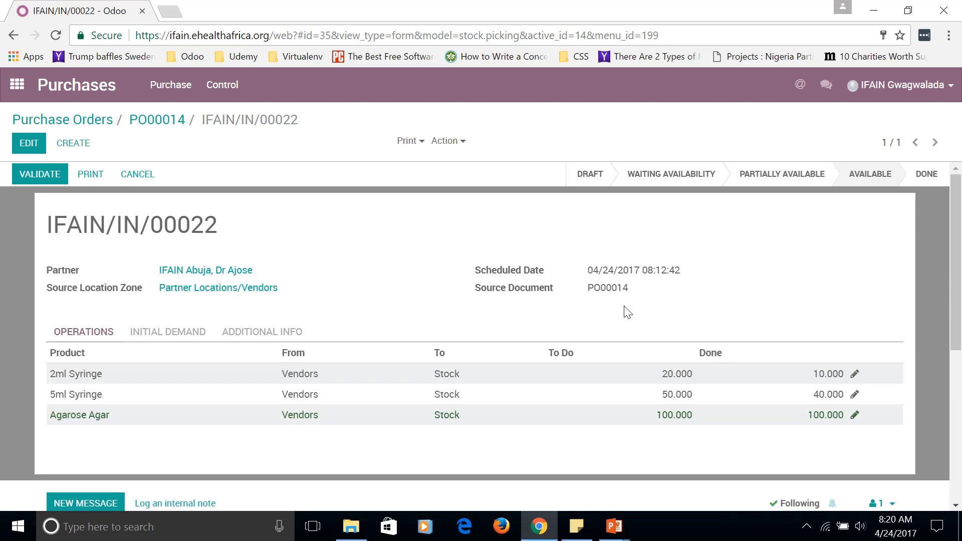
- Validate the incoming shipment without creating a backorder and review the processed receipt
{"action": "left_click", "coordinate": [53, 182]}
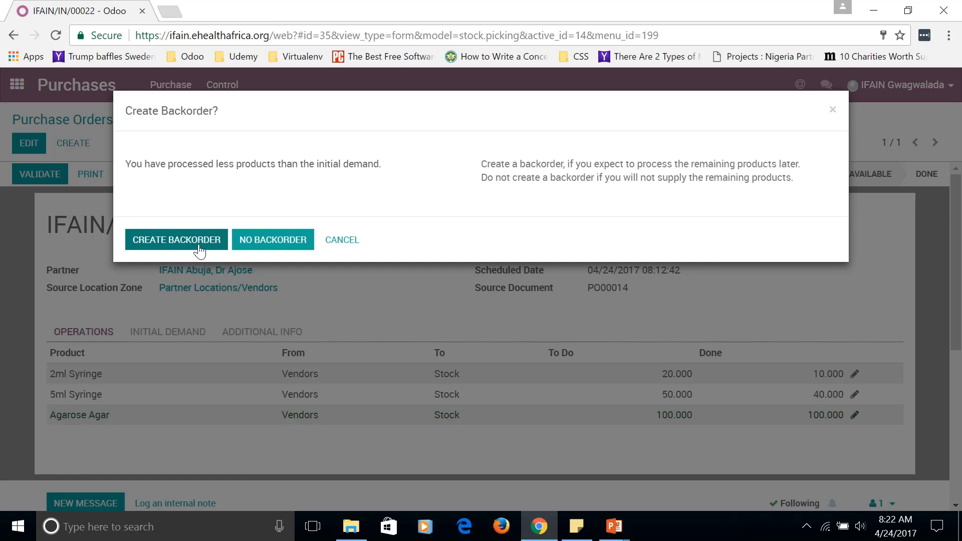
{"action": "left_click", "coordinate": [281, 240]}
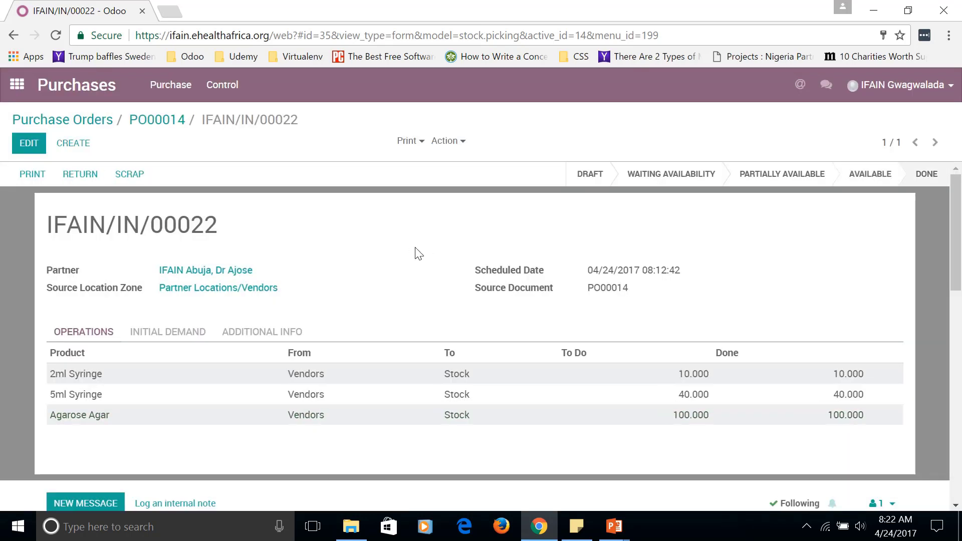
{"action": "scroll", "coordinate": [516, 273], "scroll_direction": "down", "scroll_amount": 1}
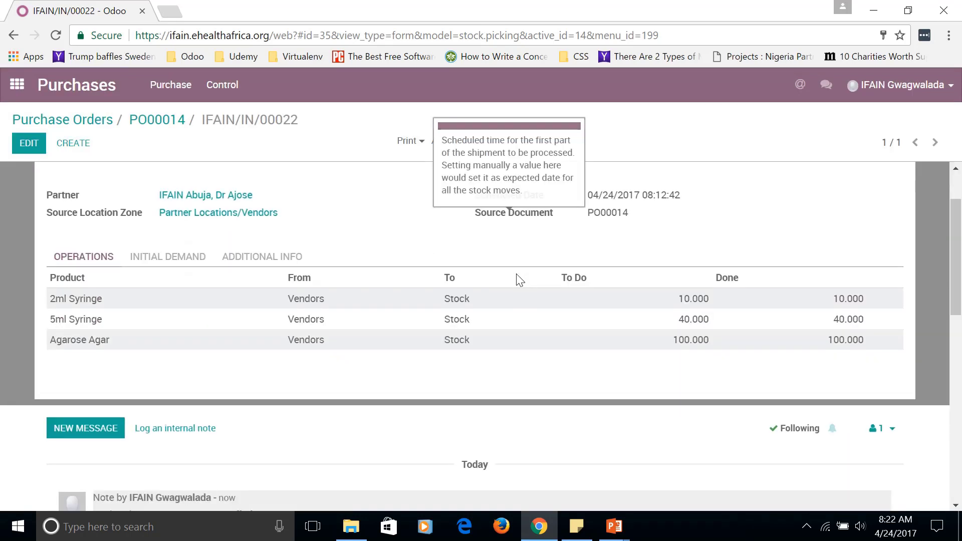
{"action": "scroll", "coordinate": [516, 274], "scroll_direction": "up", "scroll_amount": 1}
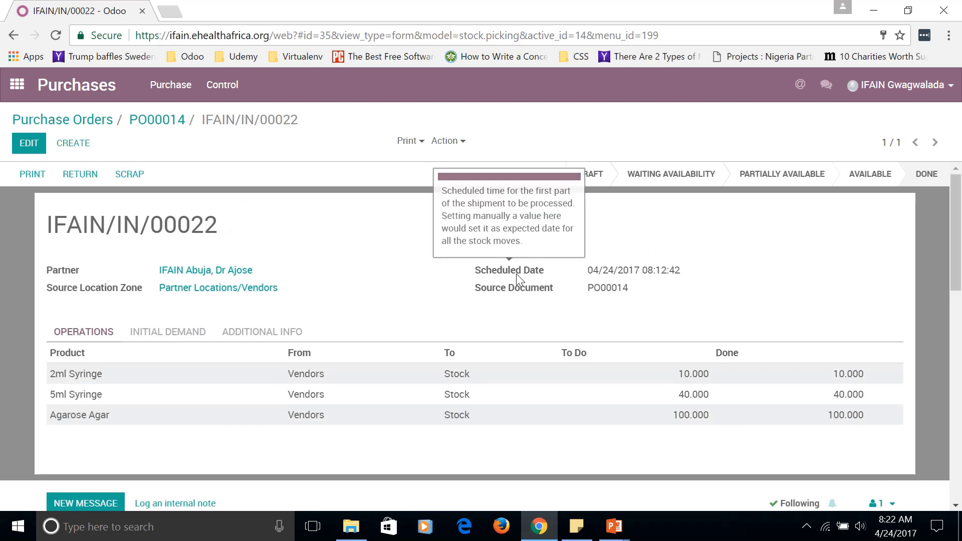